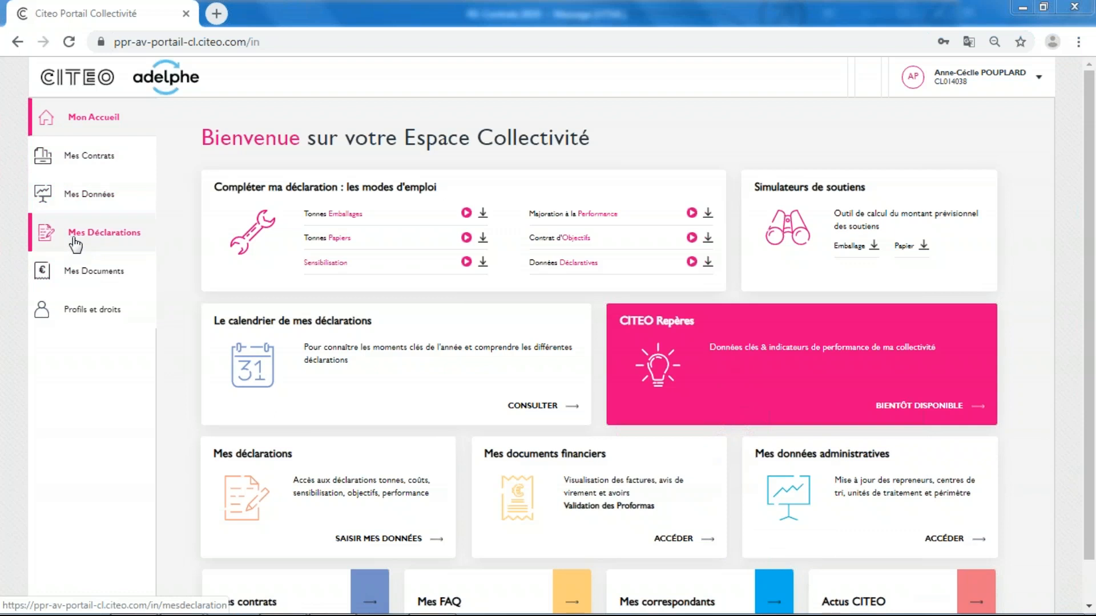
# - Open the list of buyers (Mes repreneurs) within the declarative data (Données Déclaratives)
pyautogui.click(81, 197)
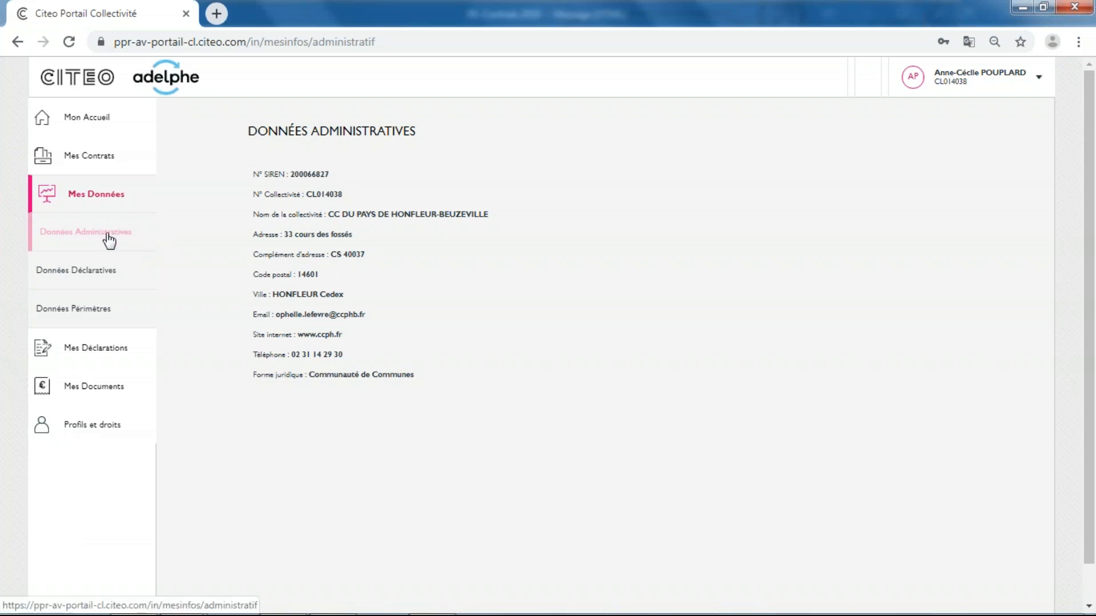
pyautogui.click(79, 278)
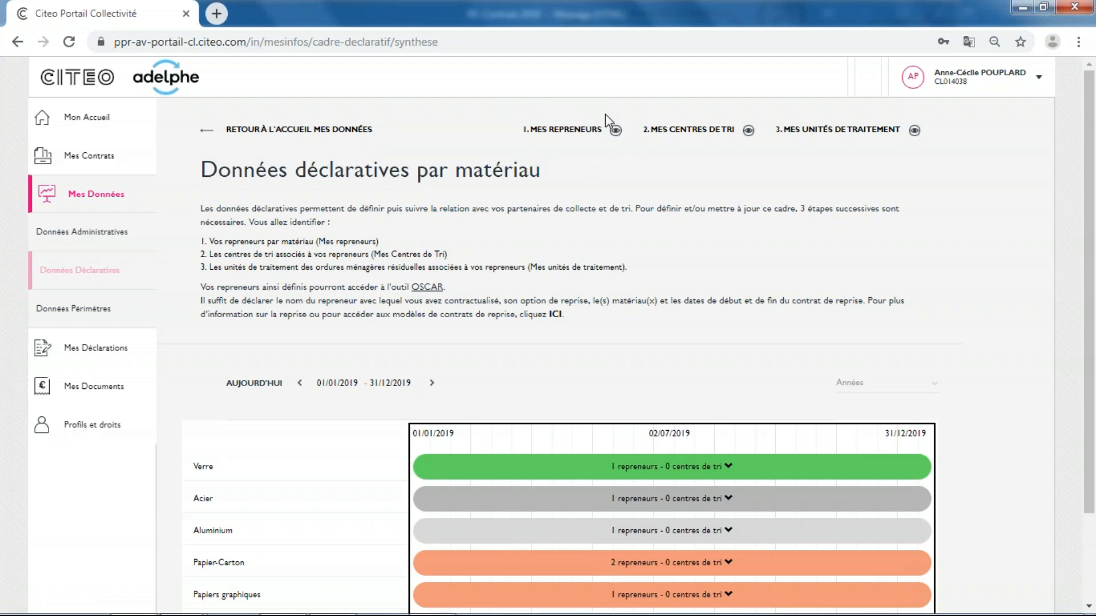
pyautogui.click(577, 130)
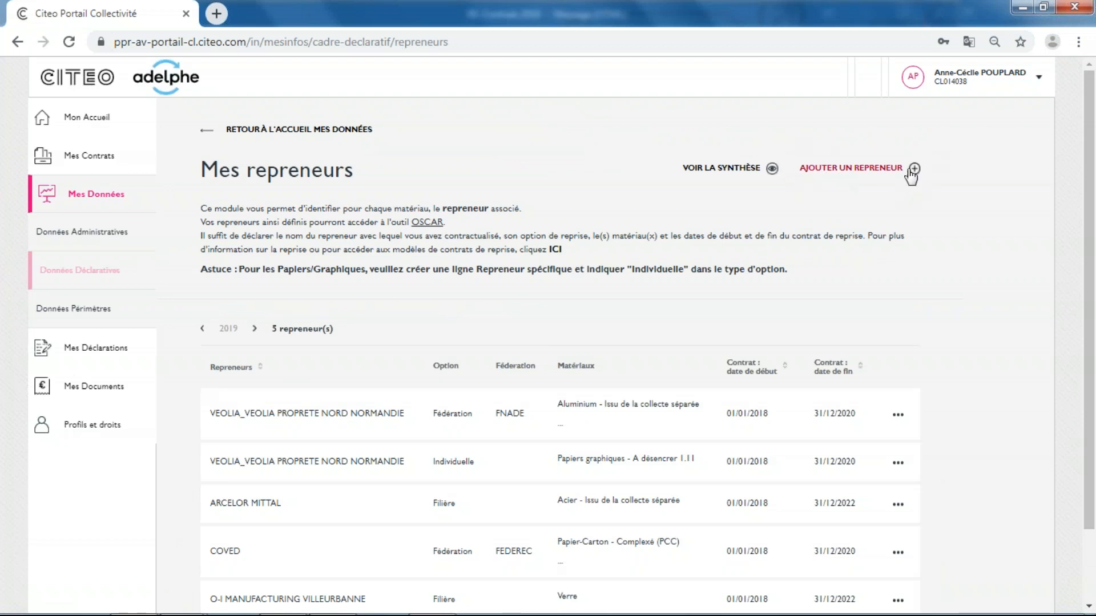
# - Add a new buyer row and choose VALORPLAST as the repreneur by searching for "Val"
pyautogui.click(859, 171)
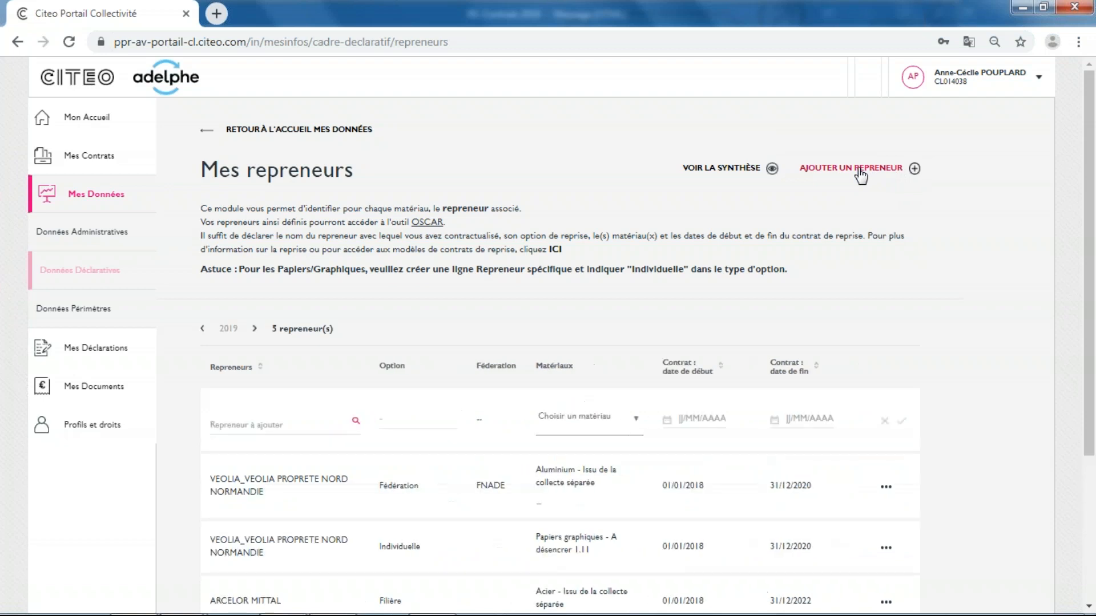
pyautogui.scroll(-2, 867, 185)
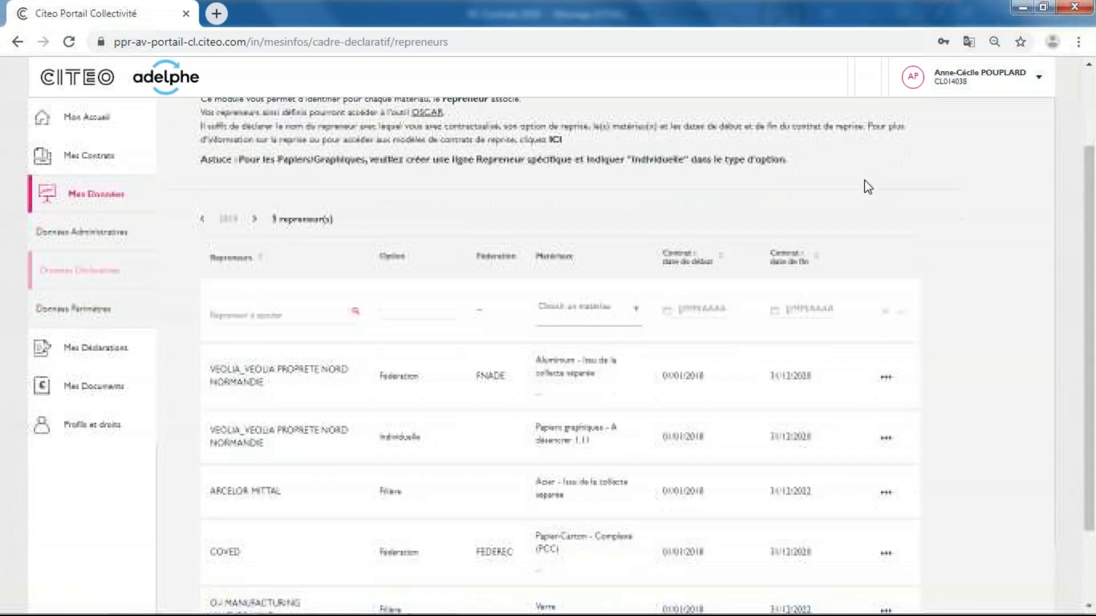
pyautogui.scroll(-1, 867, 187)
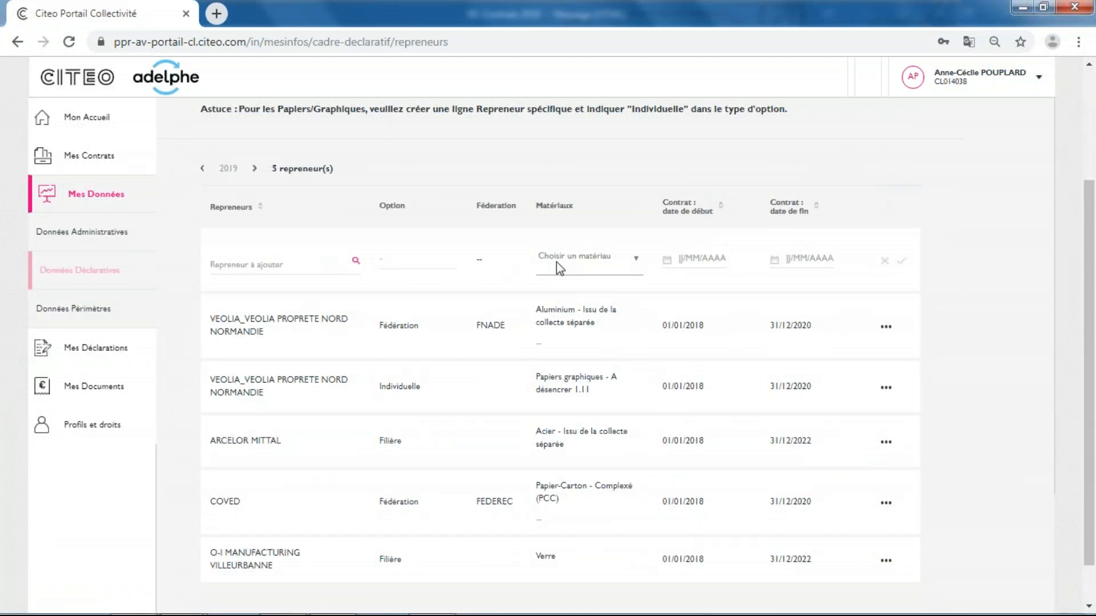
pyautogui.click(287, 266)
pyautogui.write('Val')
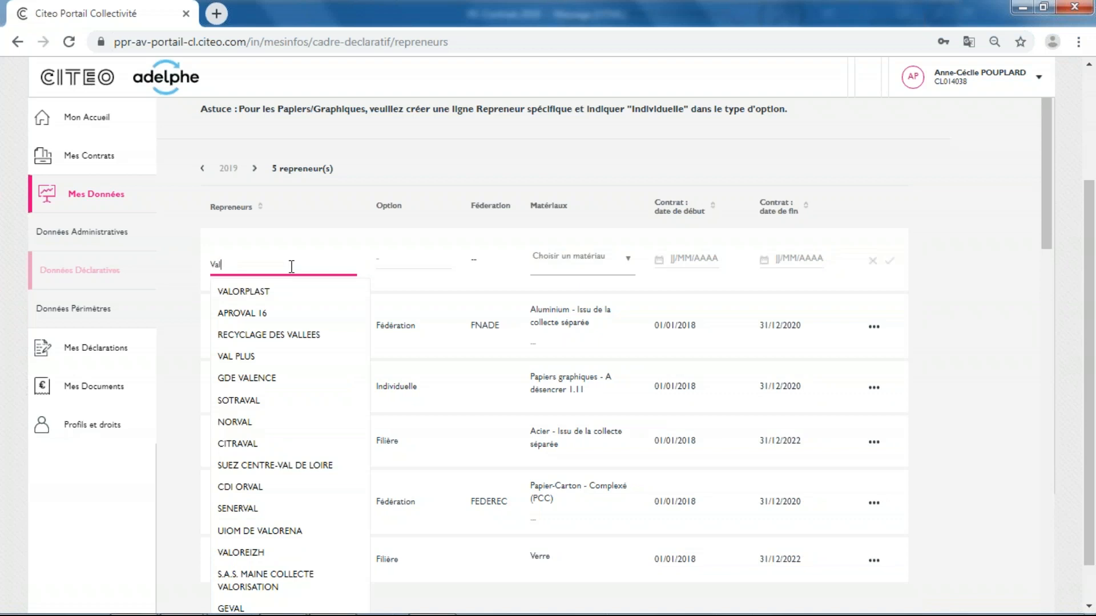
pyautogui.click(261, 294)
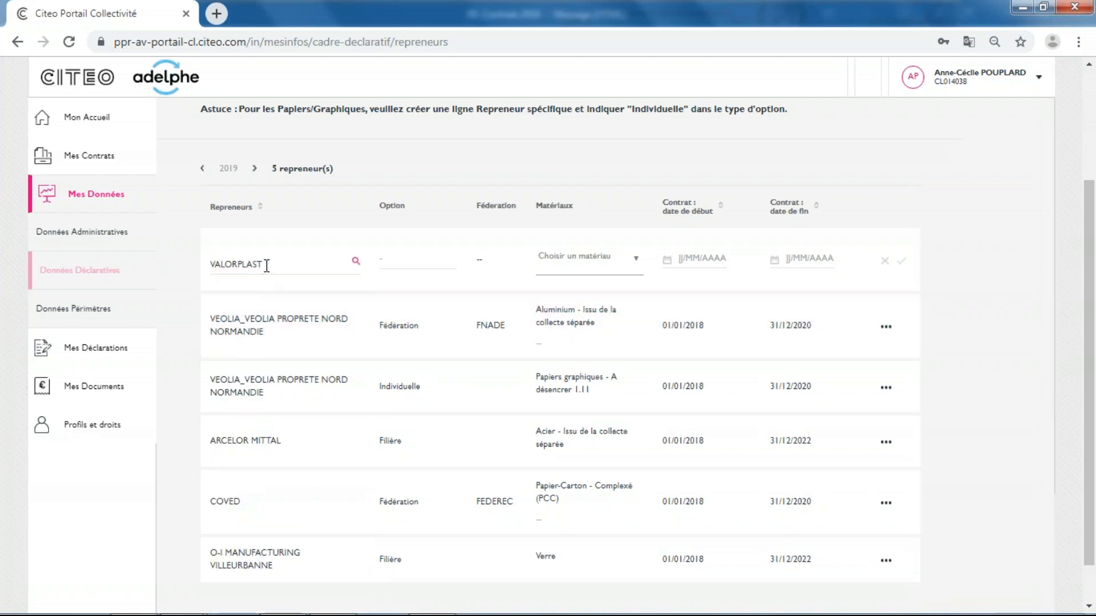
# - Set the new VALORPLAST row's option to Filière
pyautogui.click(410, 266)
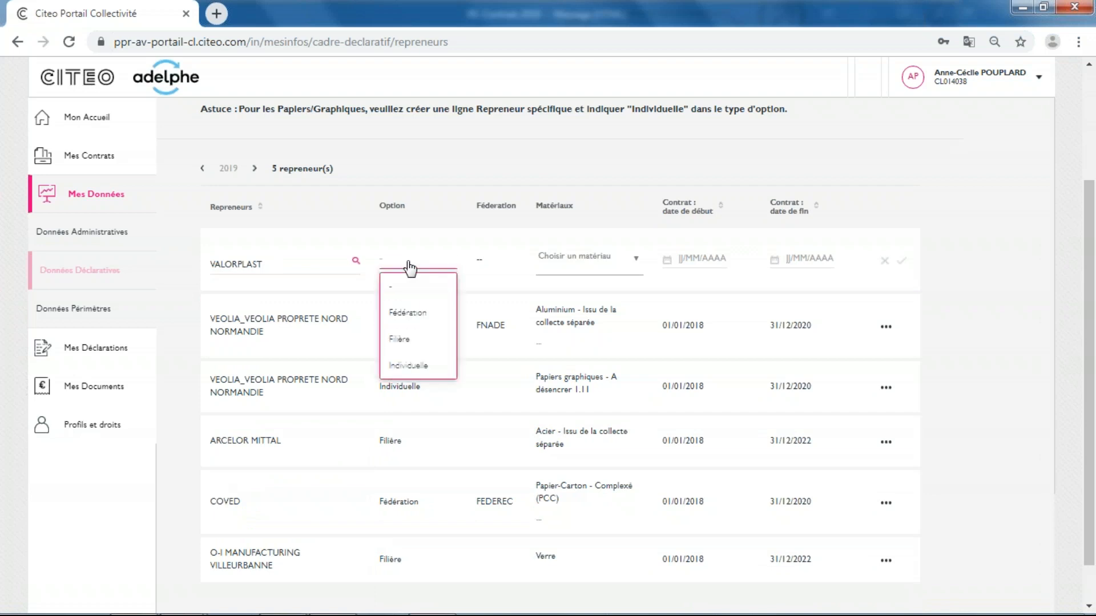
pyautogui.click(404, 342)
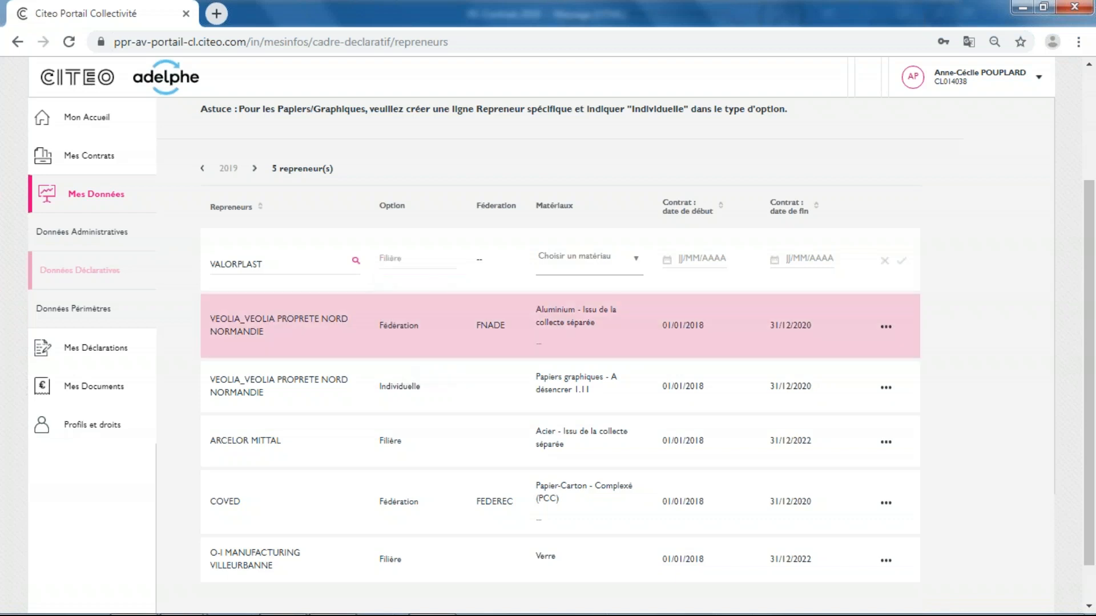
pyautogui.click(307, 264)
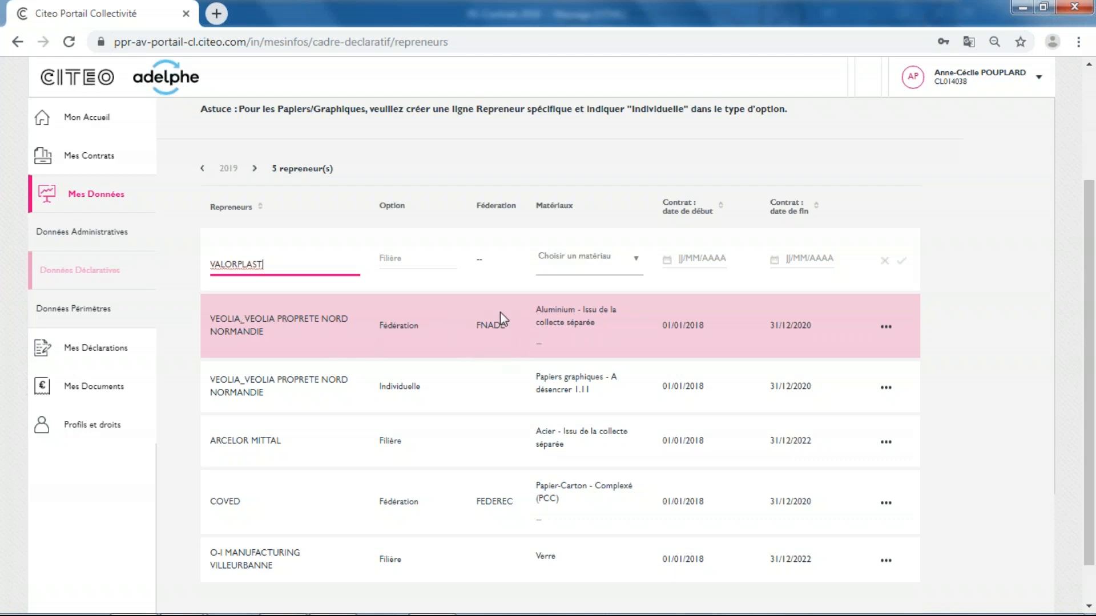
pyautogui.click(482, 258)
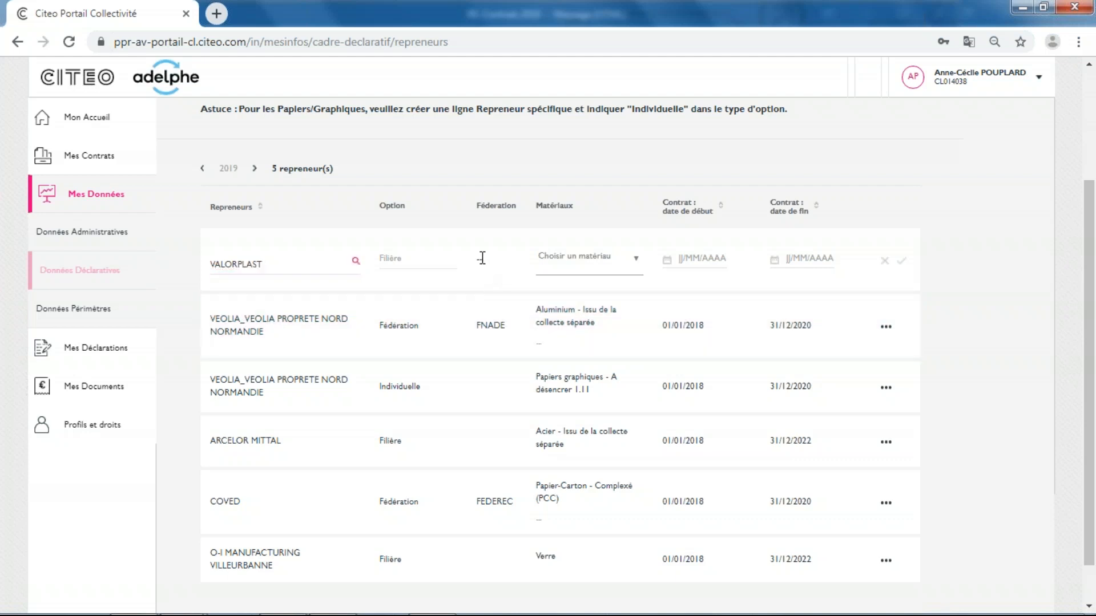
# - Set the VALORPLAST row's option to Fédération and its federation to FEDEREC
pyautogui.click(422, 264)
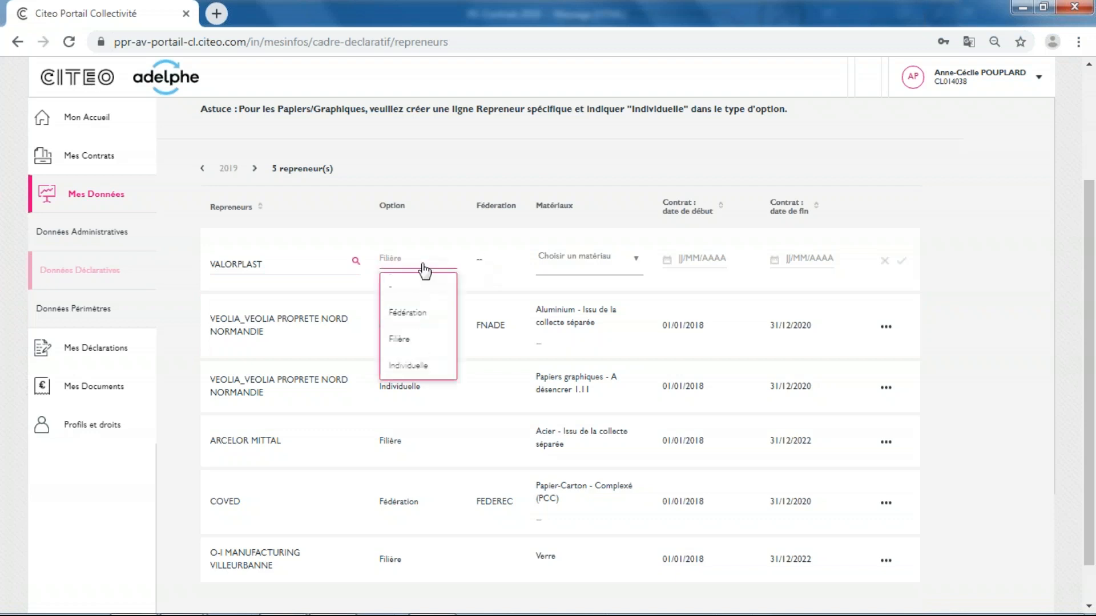
pyautogui.click(410, 319)
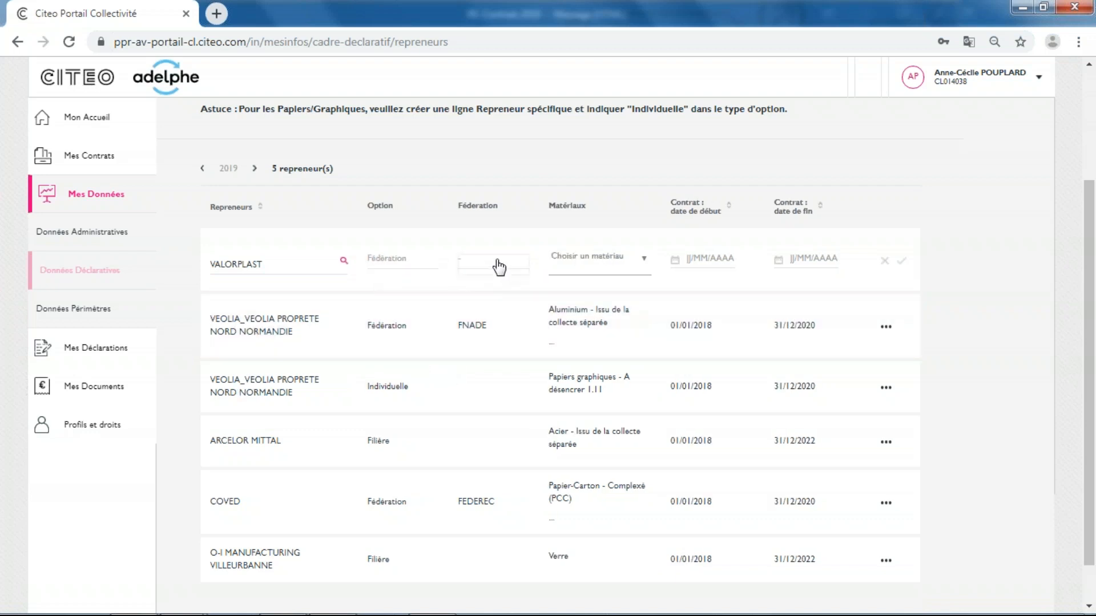
pyautogui.click(498, 262)
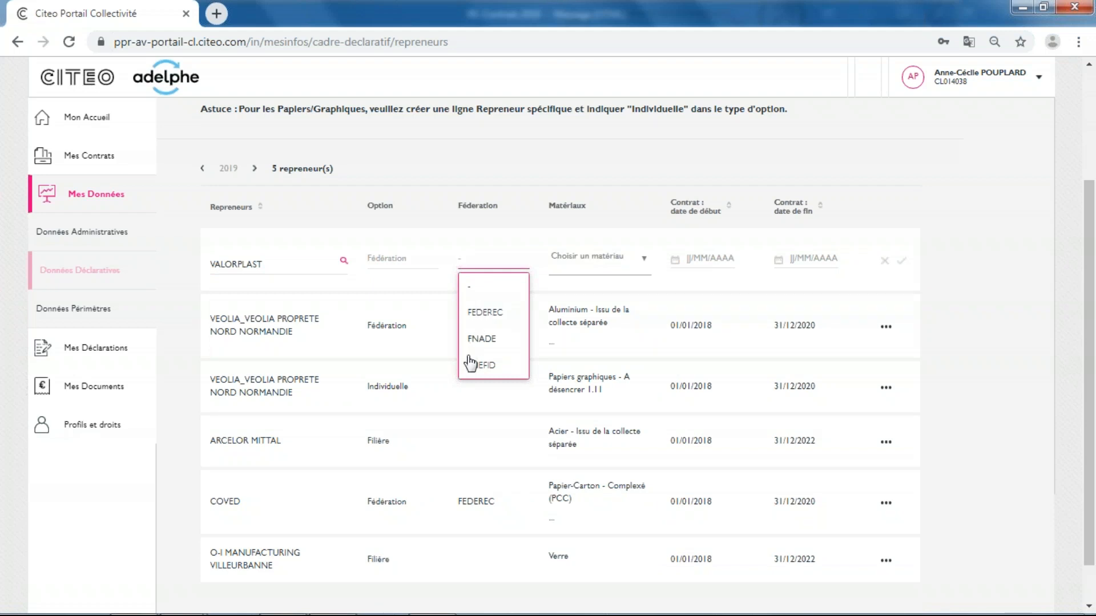
pyautogui.click(482, 316)
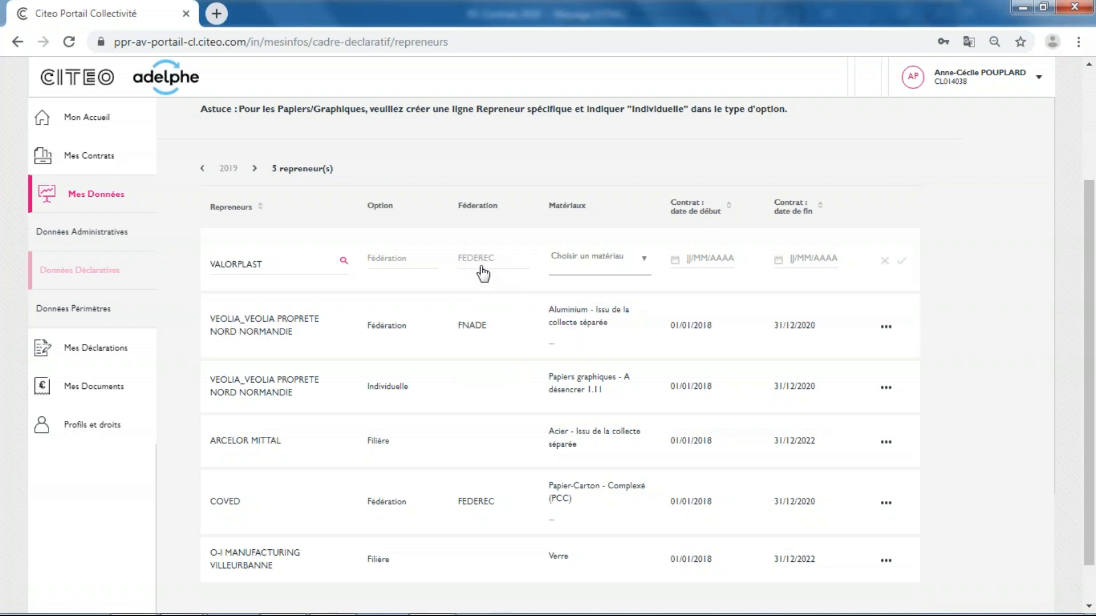
# - Among the VALORPLAST row's materials, expand Acier and select only Issu de la collecte séparée
pyautogui.click(637, 265)
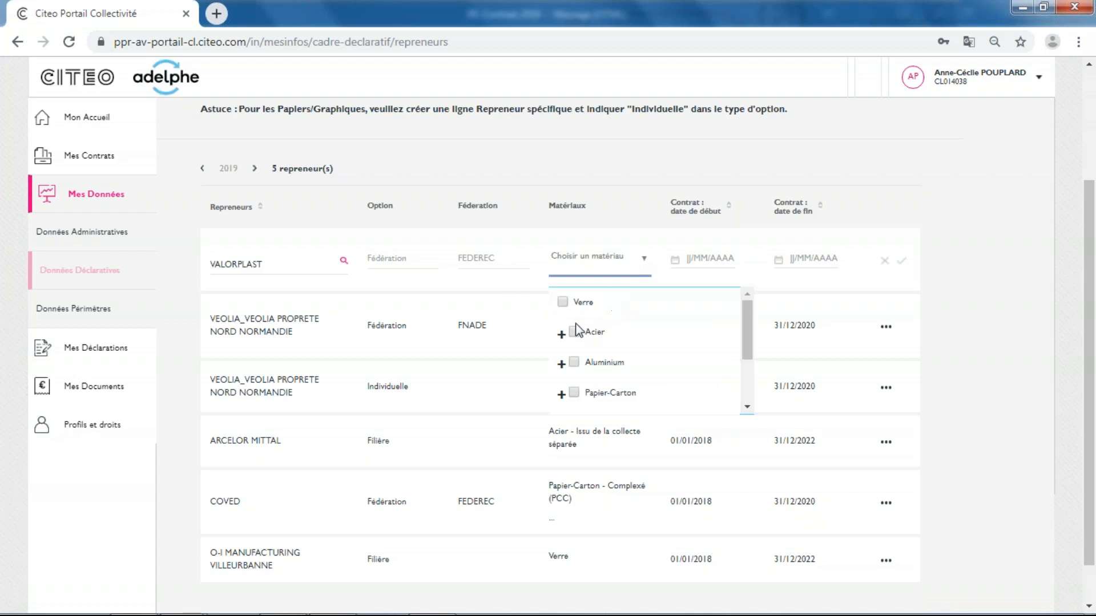
pyautogui.click(560, 335)
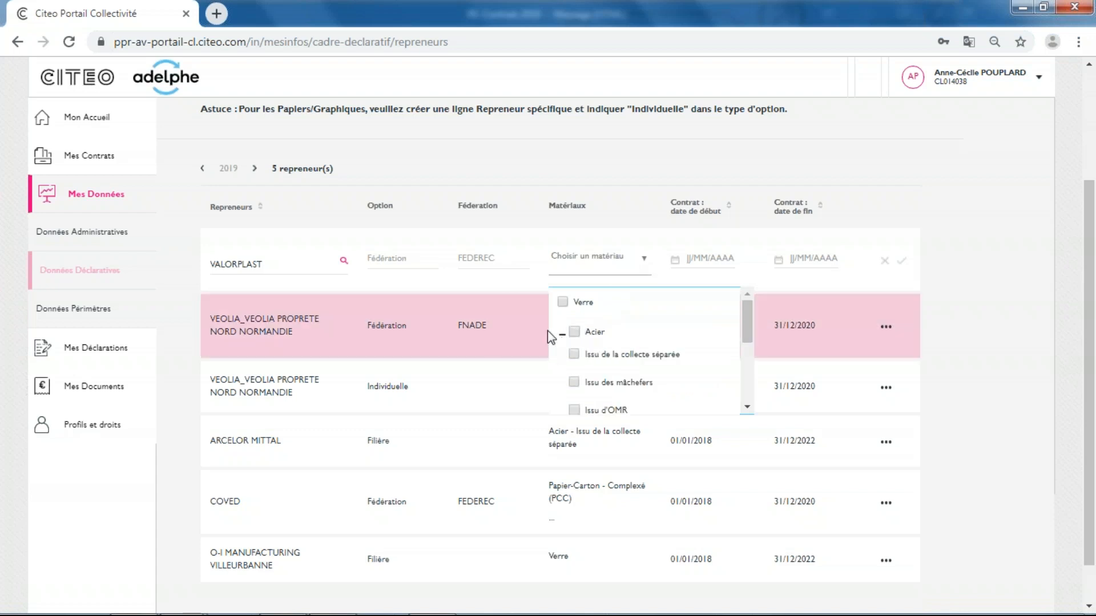
pyautogui.moveTo(748, 338)
pyautogui.mouseDown()
pyautogui.moveTo(752, 399)
pyautogui.moveTo(750, 345)
pyautogui.mouseUp()
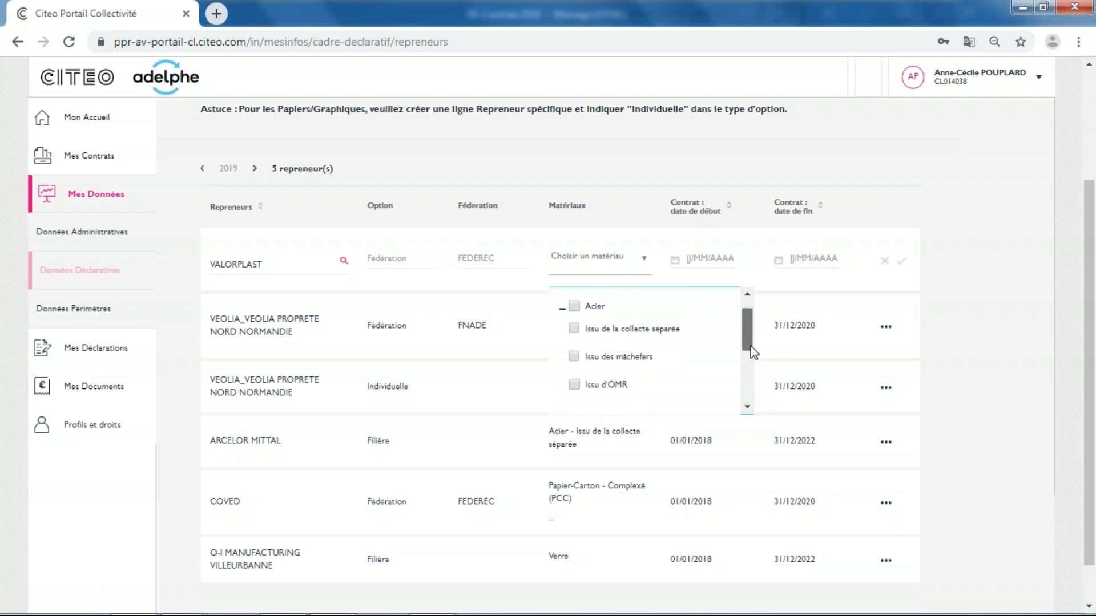
pyautogui.click(574, 307)
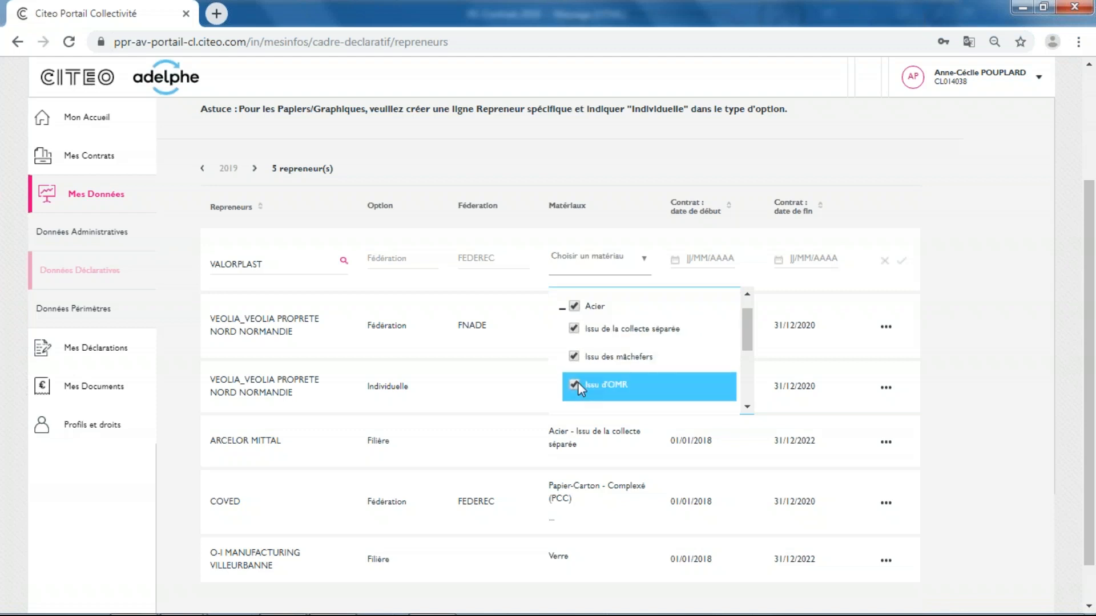
pyautogui.click(573, 306)
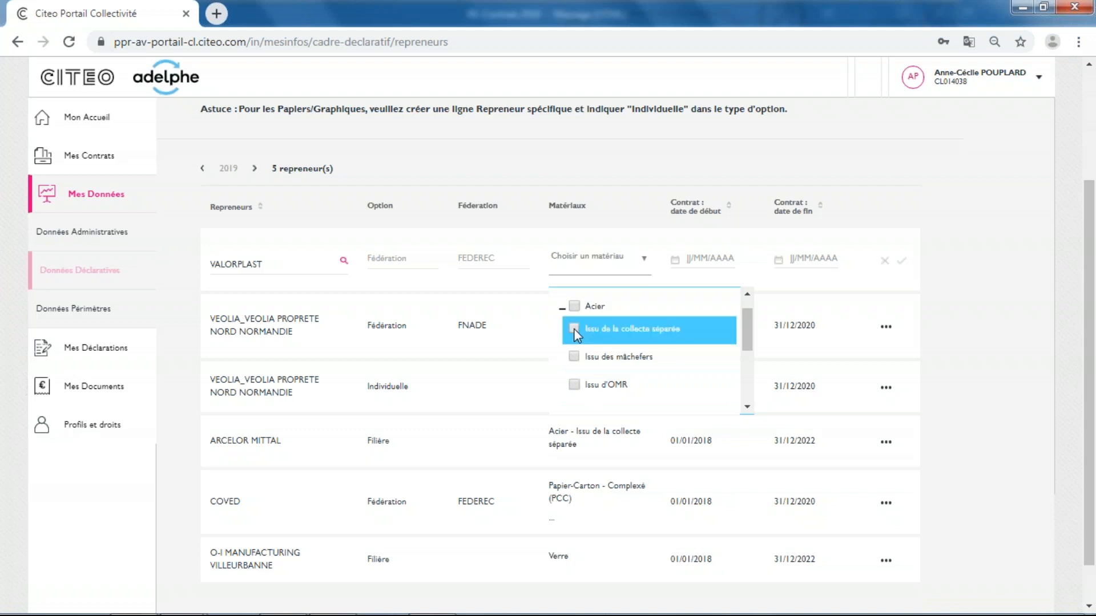
pyautogui.click(573, 327)
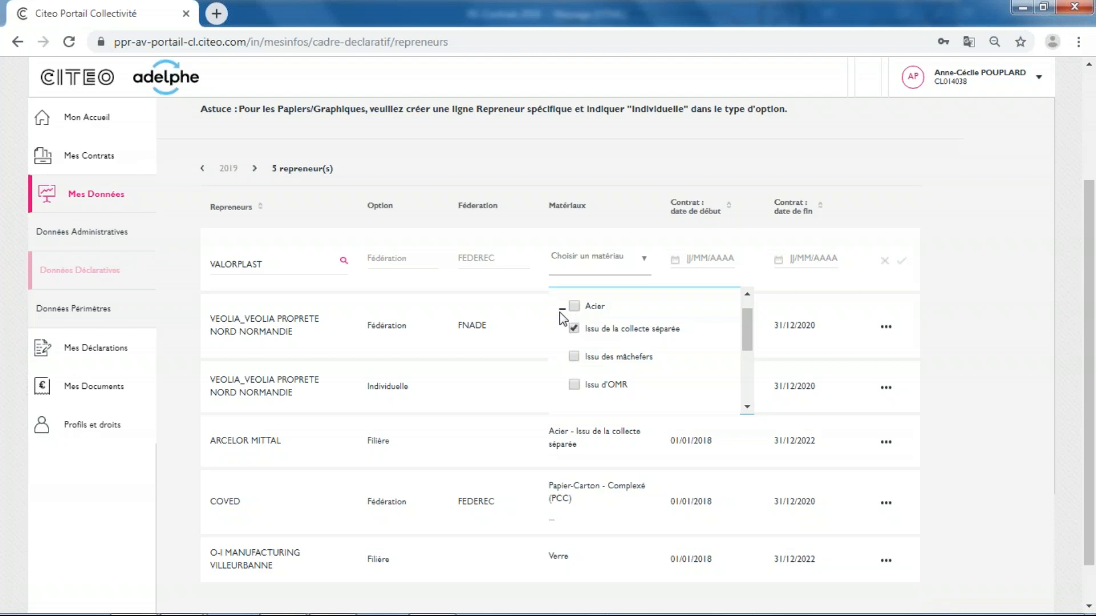
# - Add Aluminium - Issu de la collecte séparée to the VALORPLAST row's materials and close the material selection
pyautogui.click(747, 406)
pyautogui.click(747, 407)
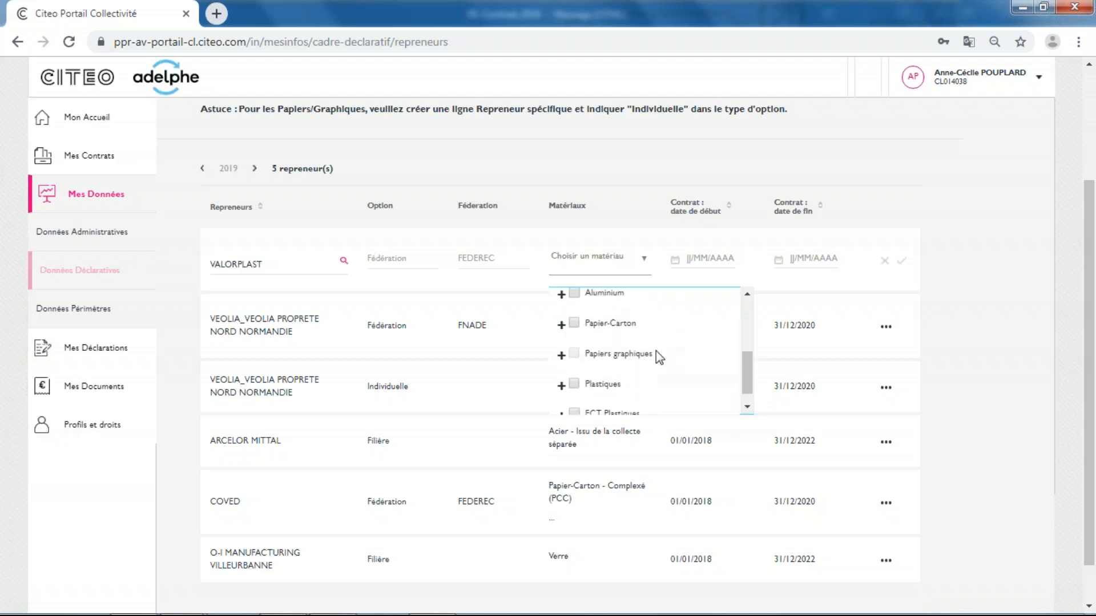
pyautogui.click(562, 294)
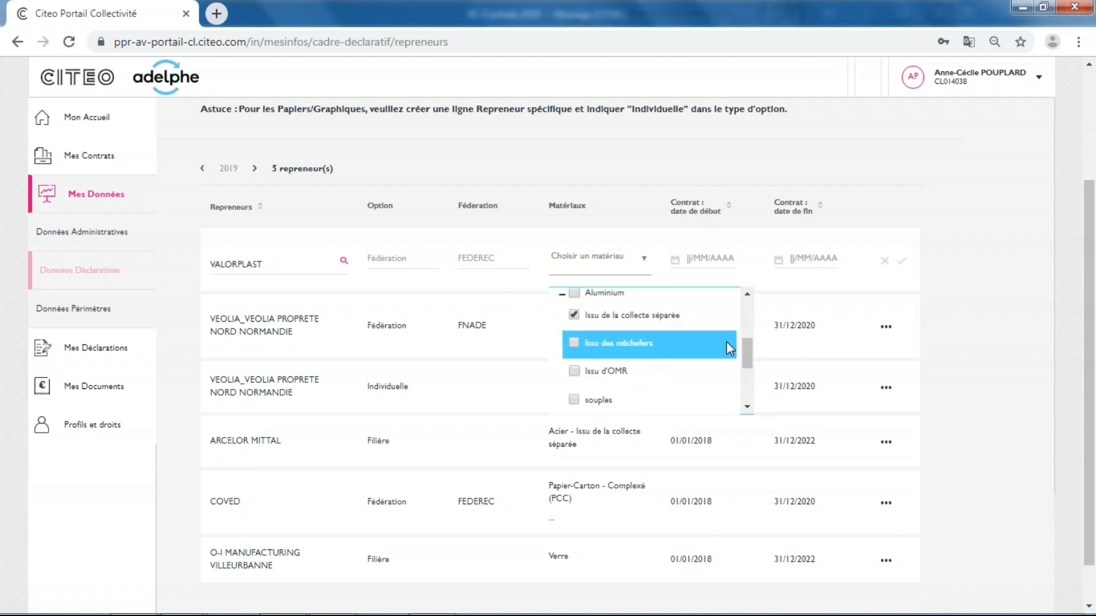
pyautogui.moveTo(748, 357); pyautogui.dragTo(753, 322)
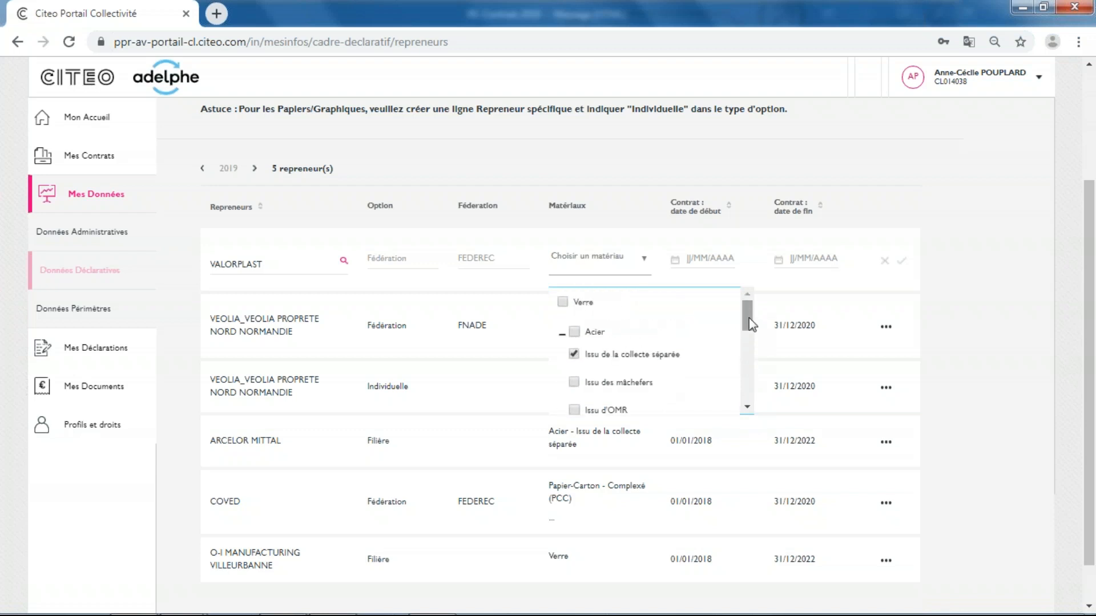
pyautogui.moveTo(747, 349)
pyautogui.mouseDown()
pyautogui.moveTo(749, 335)
pyautogui.moveTo(750, 403)
pyautogui.moveTo(750, 327)
pyautogui.mouseUp()
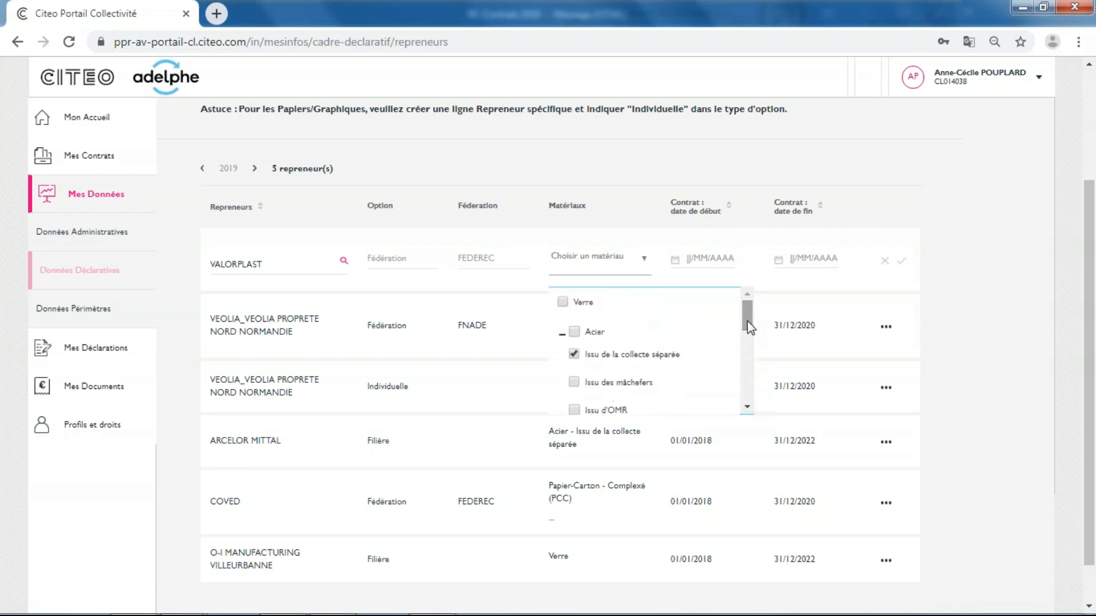
pyautogui.click(654, 237)
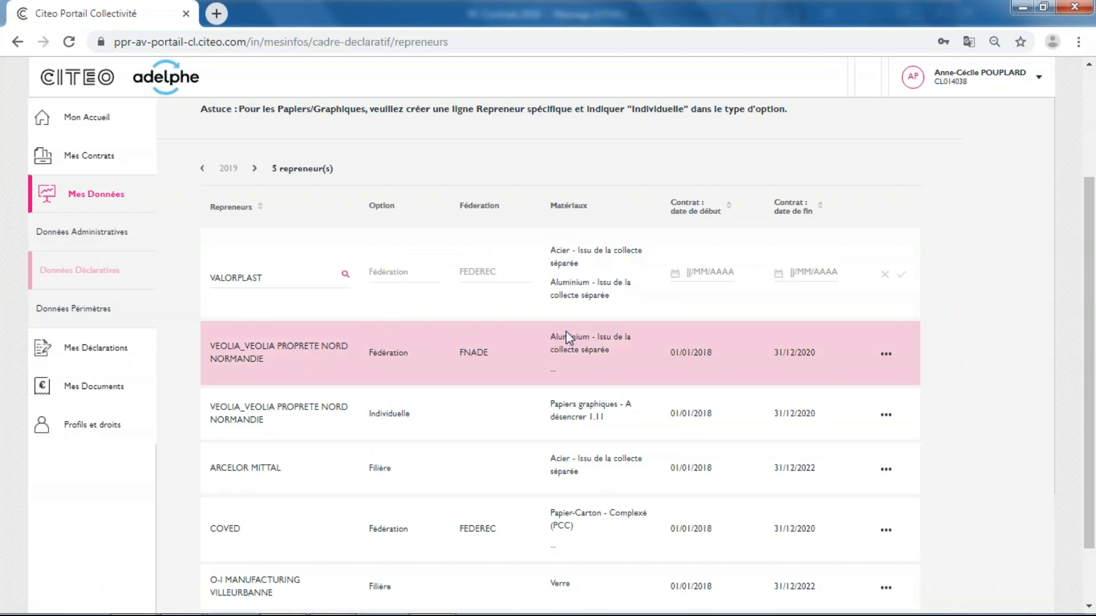
# - Set the VALORPLAST contract dates from 01/01/2018 to 31/12/2020 and save the new buyer
pyautogui.click(553, 372)
pyautogui.click(553, 374)
pyautogui.click(705, 274)
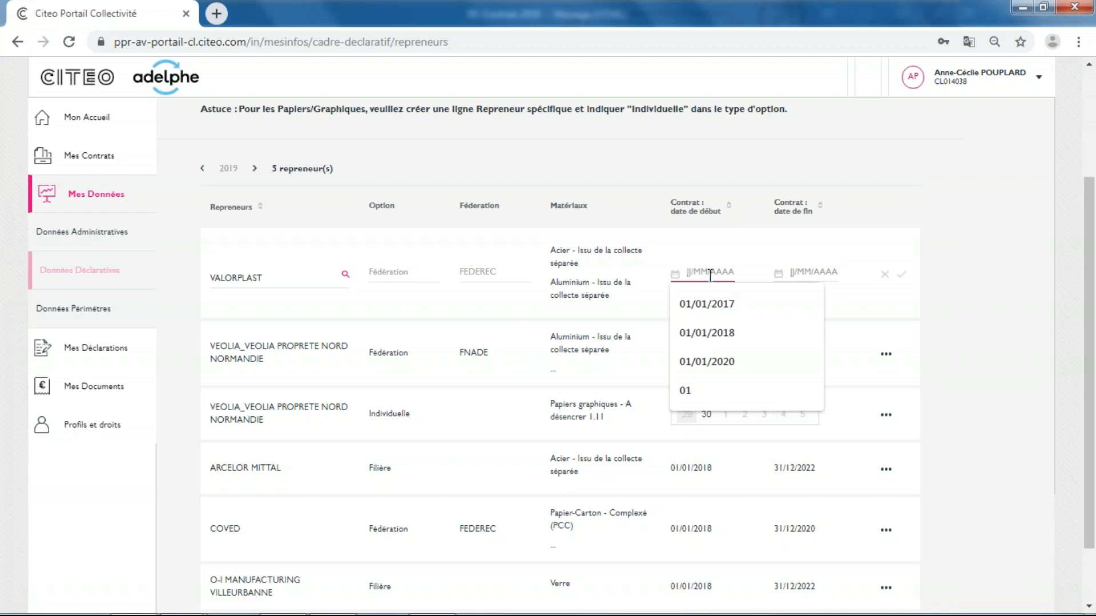
pyautogui.click(717, 335)
pyautogui.click(814, 272)
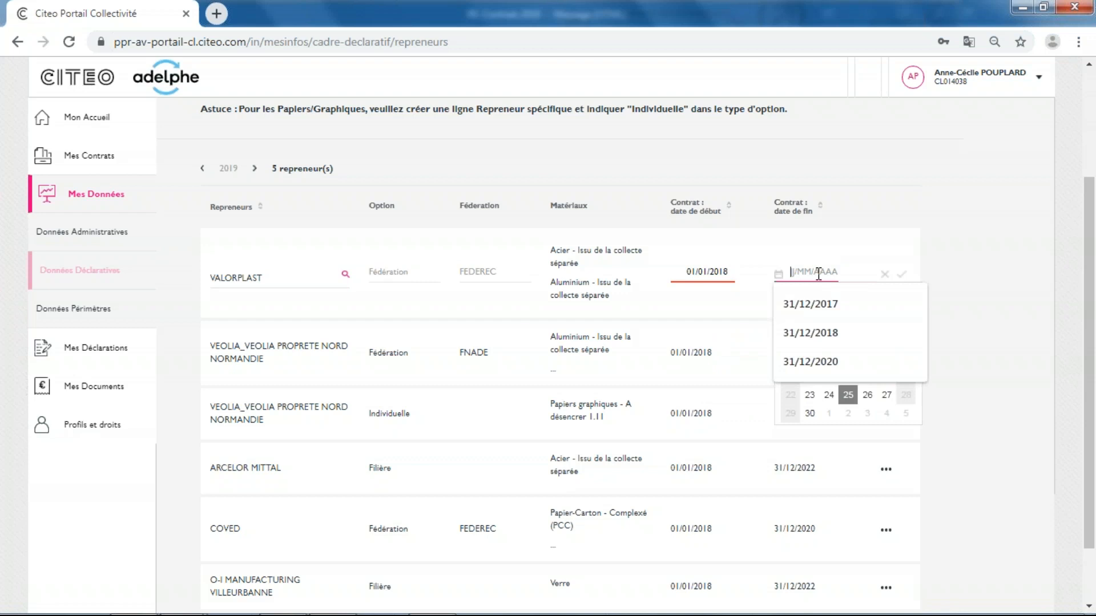
pyautogui.click(828, 361)
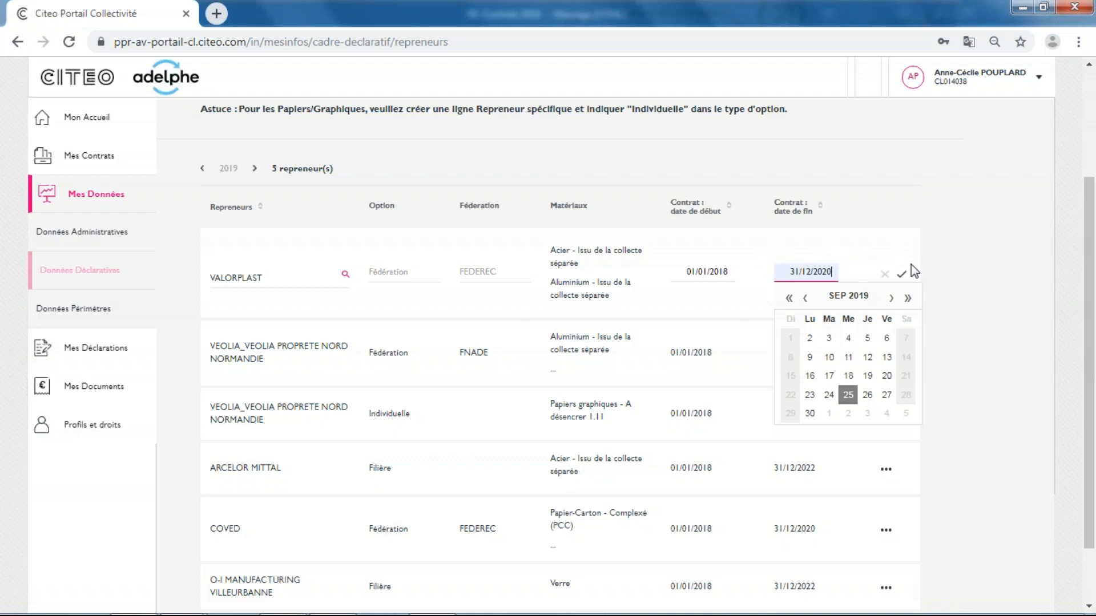
pyautogui.click(863, 250)
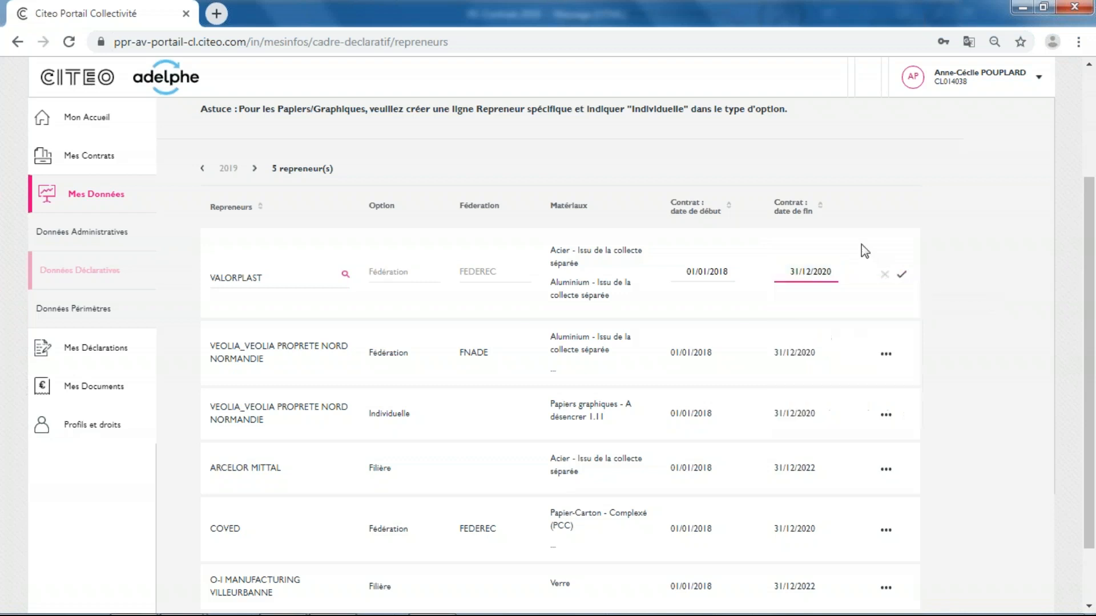
pyautogui.click(902, 278)
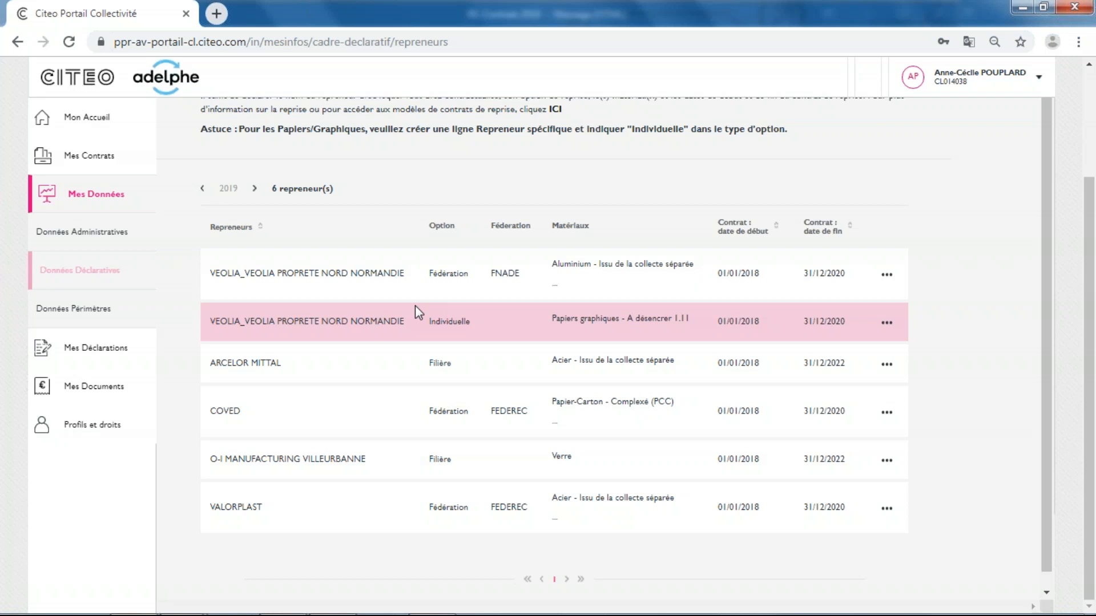
# - Return to the declarative data overview and open the sorting centres page (Mes centres de tri)
pyautogui.scroll(3, 416, 306)
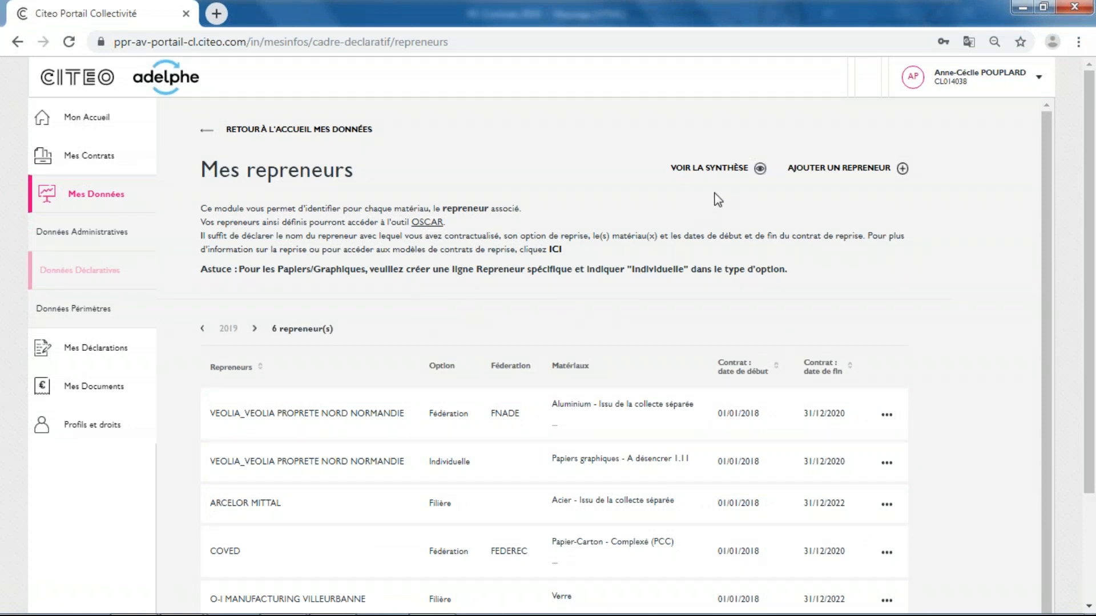
pyautogui.click(334, 130)
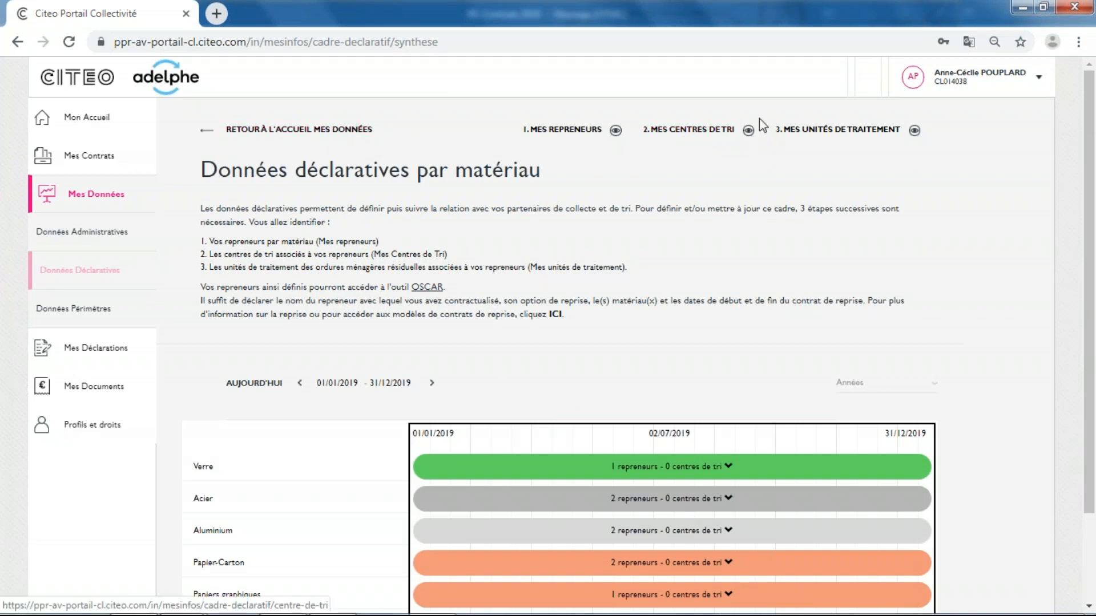
pyautogui.click(694, 132)
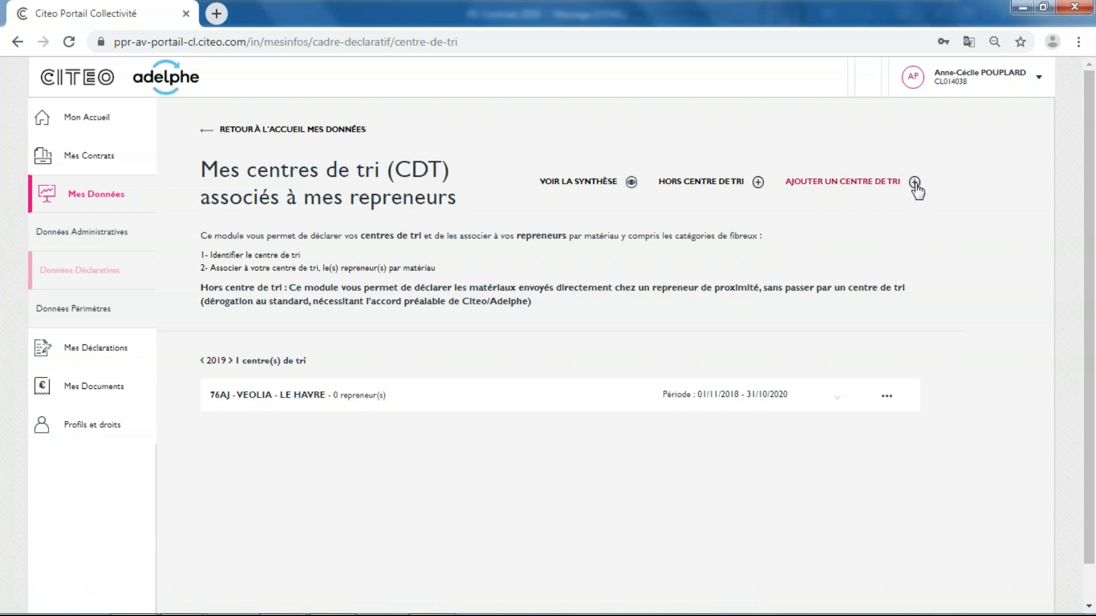
# - Start a new sorting centre entry, search for 14 and choose 14AA ONYX GIBERVILLE
pyautogui.click(875, 182)
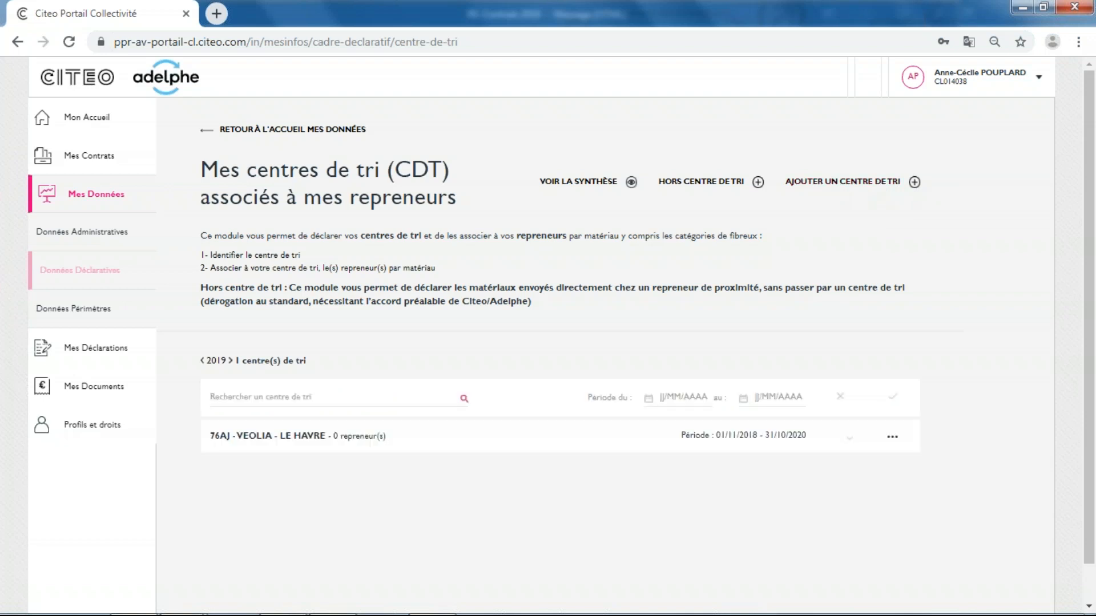
pyautogui.click(292, 395)
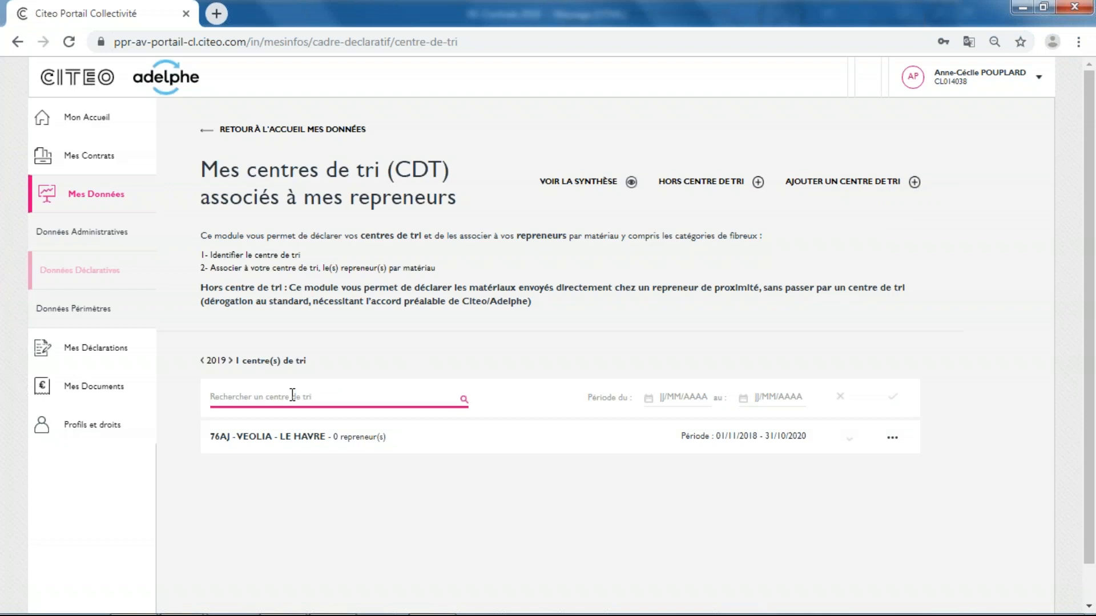
pyautogui.write('l')
pyautogui.write('4')
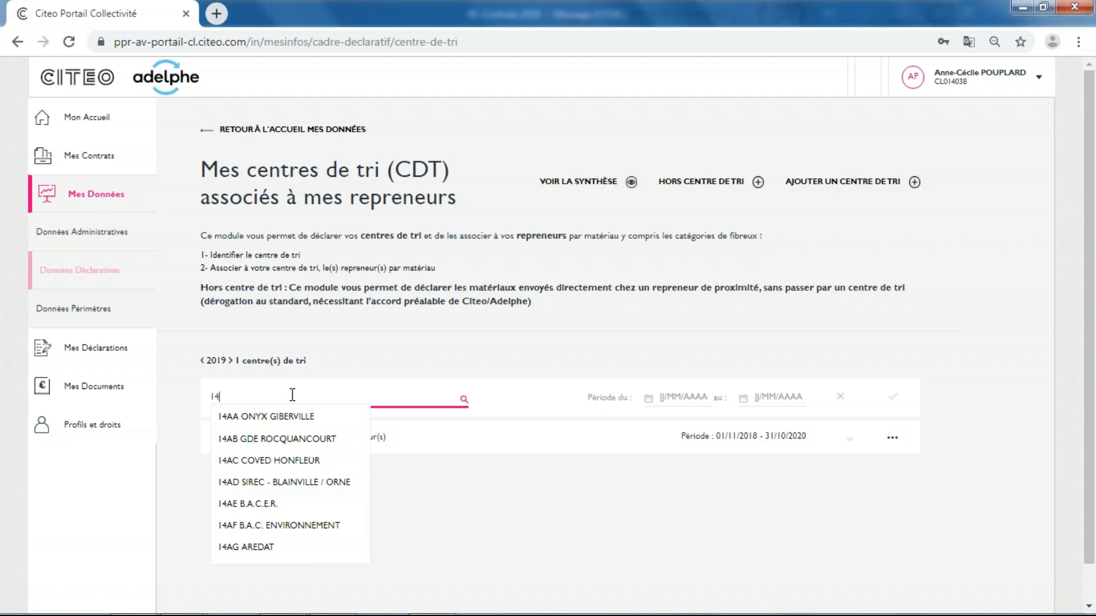
pyautogui.click(293, 422)
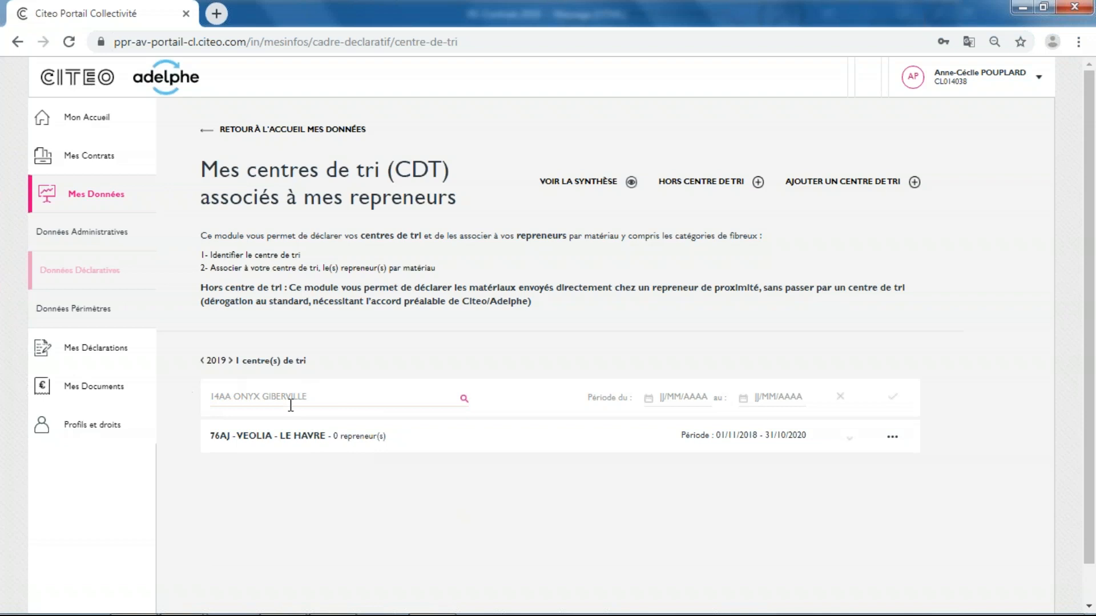
# - Set the new ONYX GIBERVILLE sorting centre's period from 01/01/2017 to 31/12/2020 and save the entry
pyautogui.click(691, 398)
pyautogui.click(696, 432)
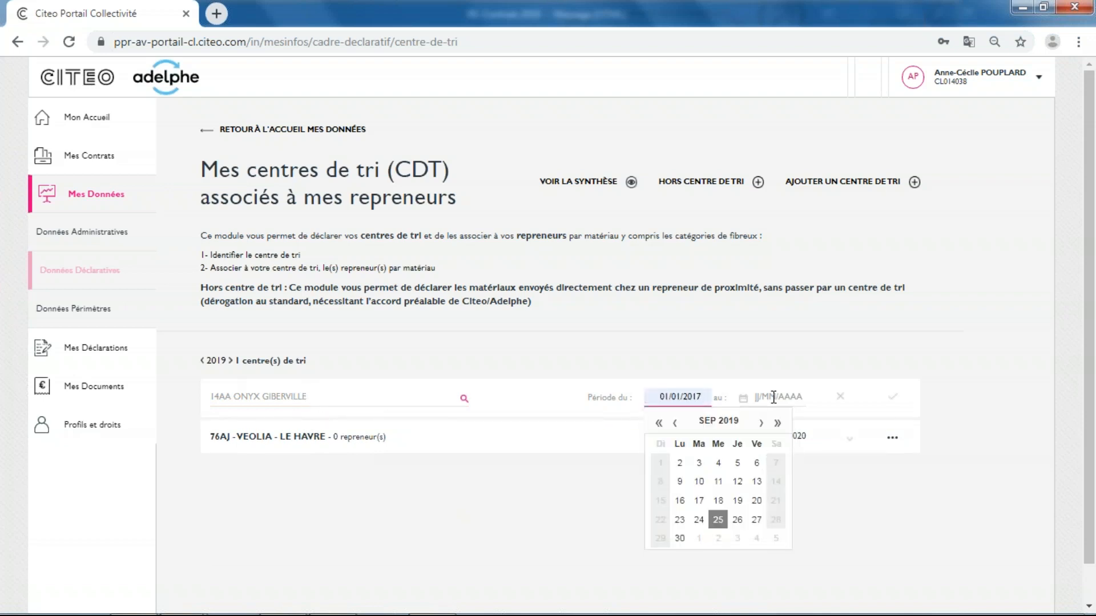
pyautogui.click(777, 396)
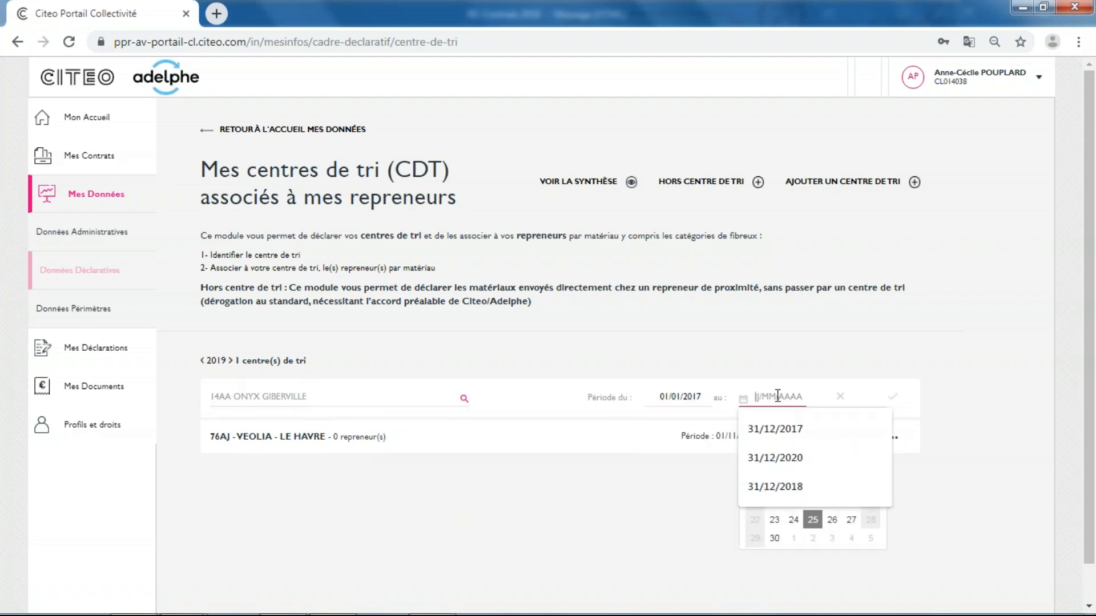
pyautogui.click(778, 455)
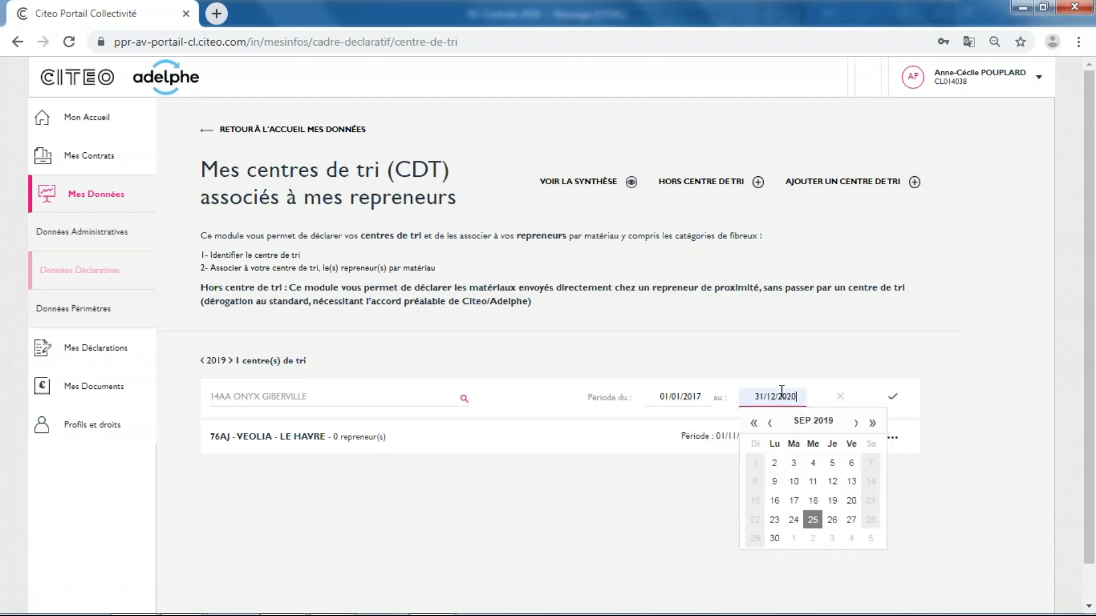
pyautogui.click(848, 372)
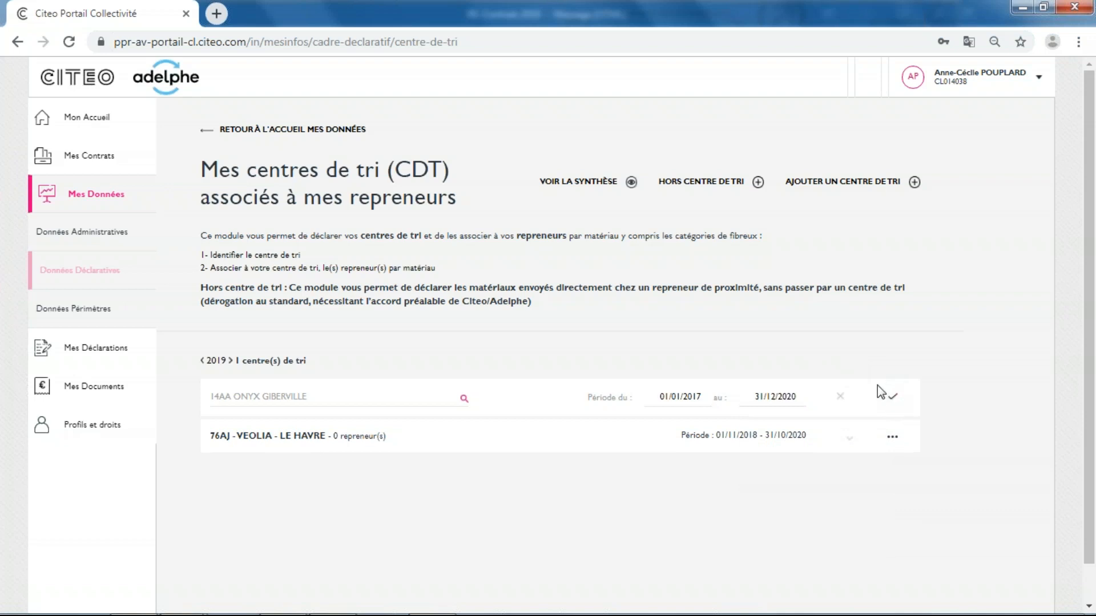
pyautogui.click(893, 400)
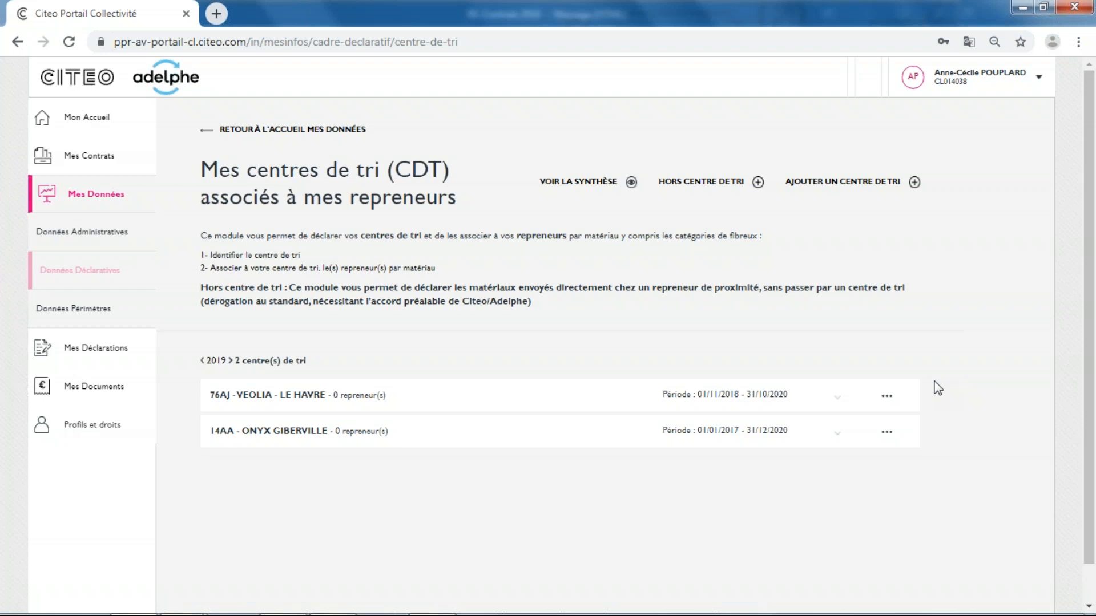
# - Associate buyer VALORPLAST with the 76AJ - VEOLIA - LE HAVRE sorting centre for Acier - Issu de la collecte séparée
pyautogui.click(838, 400)
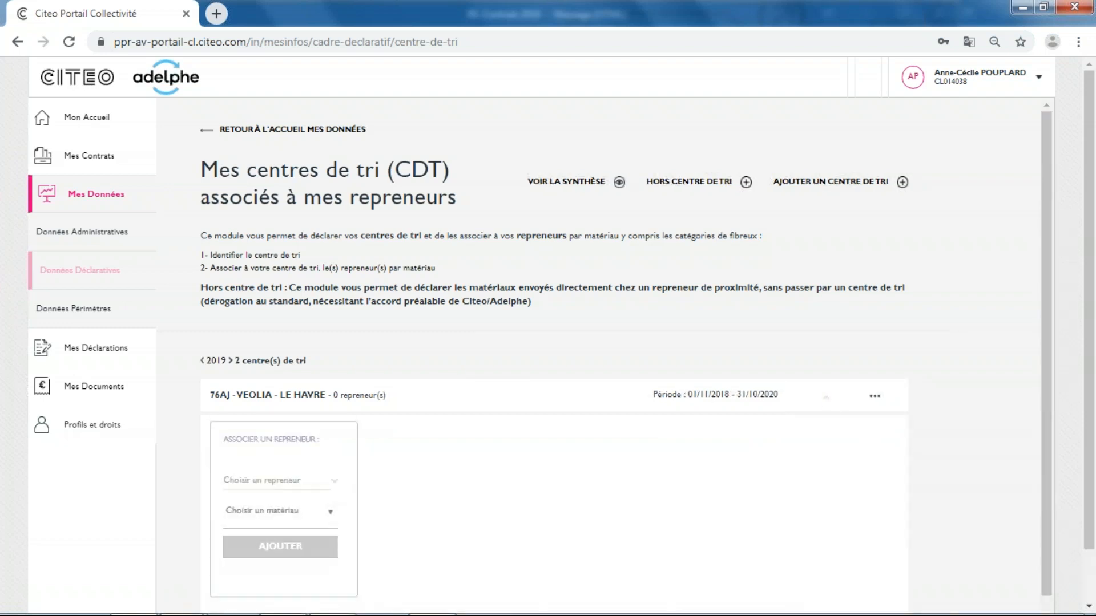
pyautogui.click(290, 482)
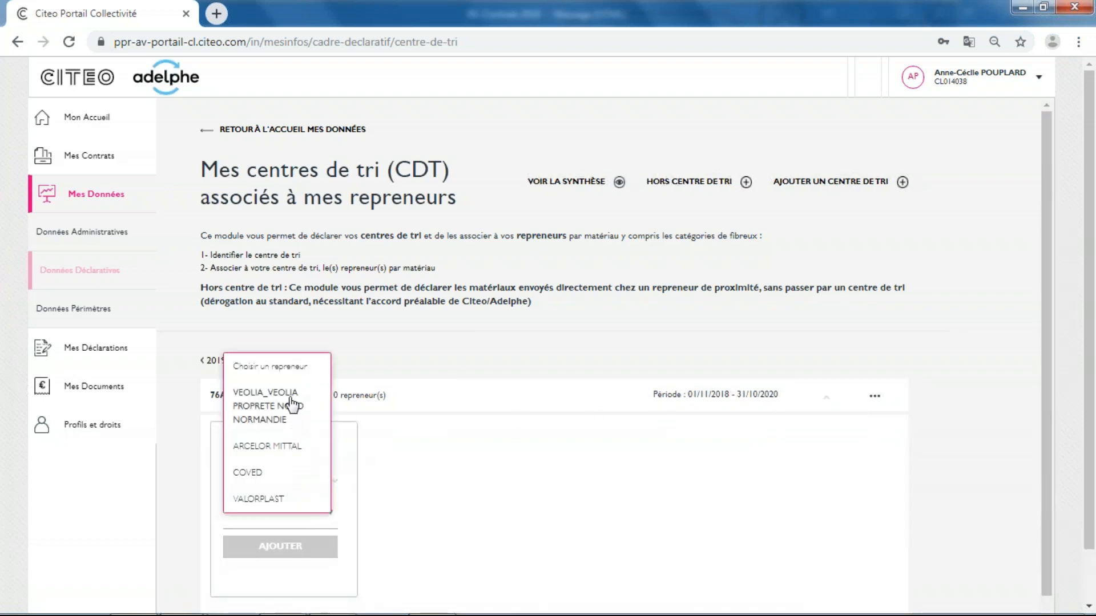
pyautogui.click(260, 499)
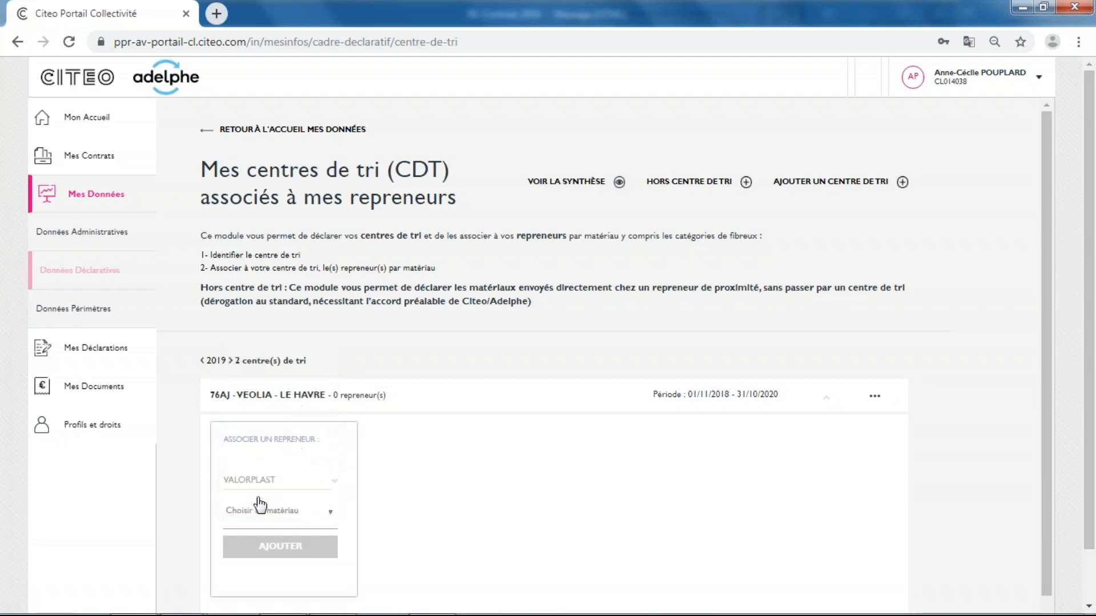
pyautogui.scroll(-1, 259, 505)
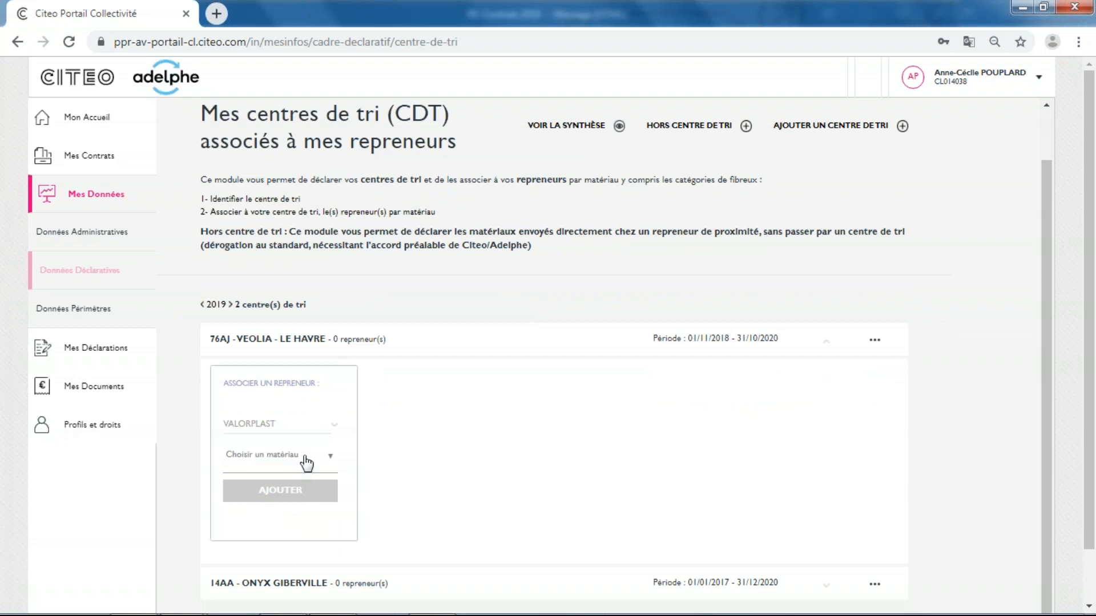
pyautogui.click(306, 463)
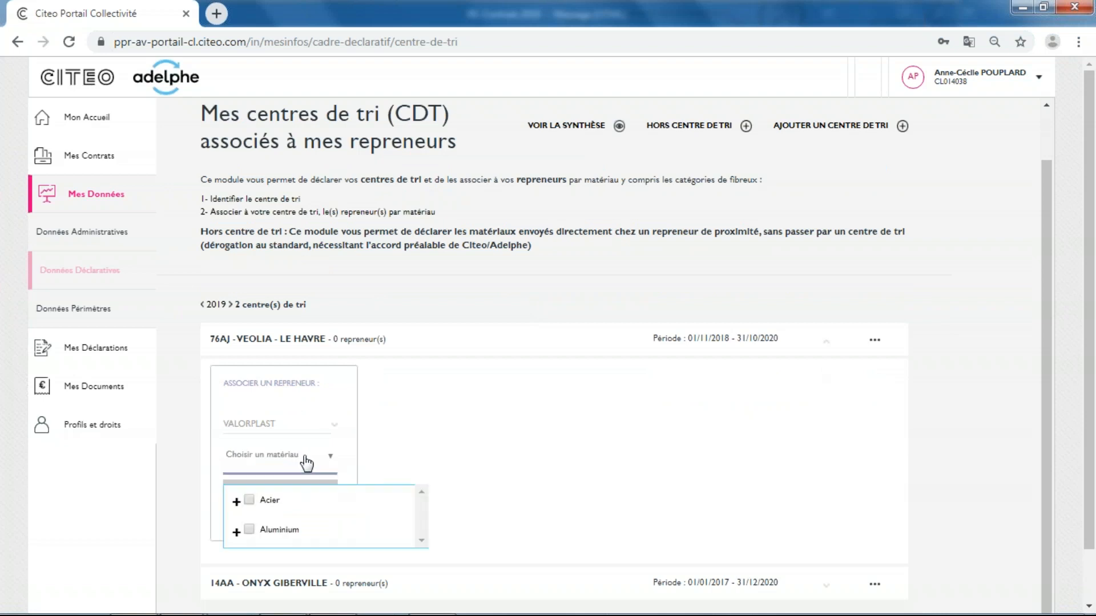
pyautogui.click(237, 503)
pyautogui.click(250, 522)
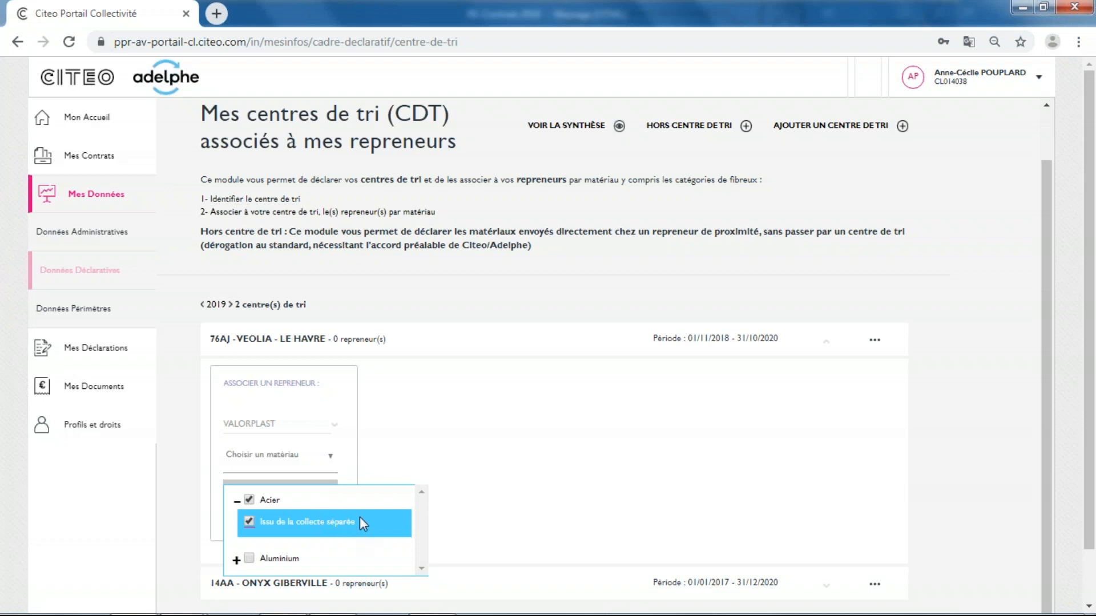
pyautogui.click(354, 456)
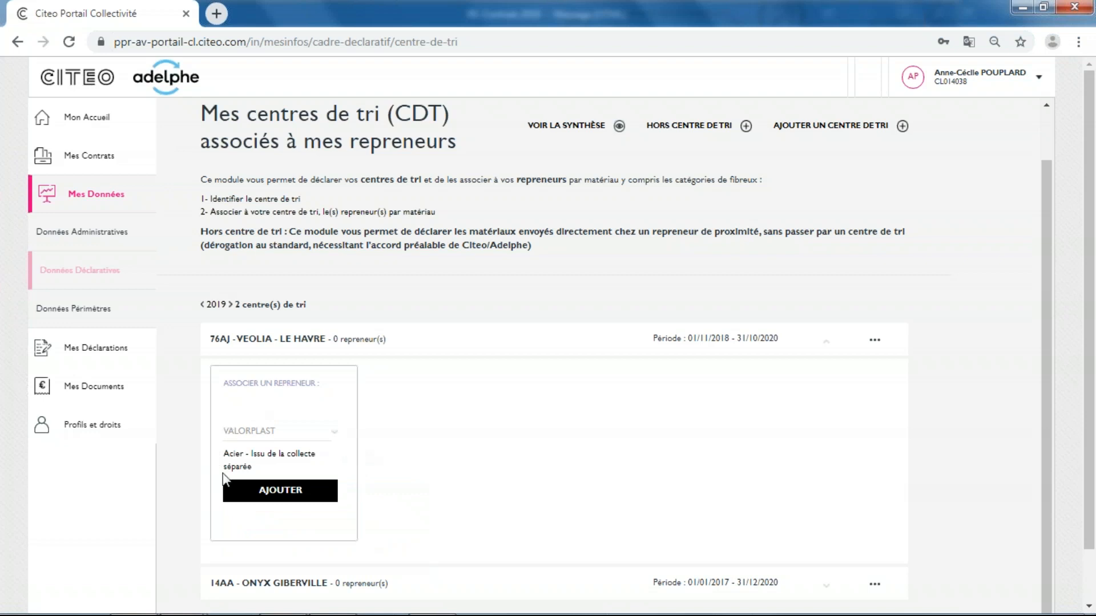
pyautogui.click(282, 495)
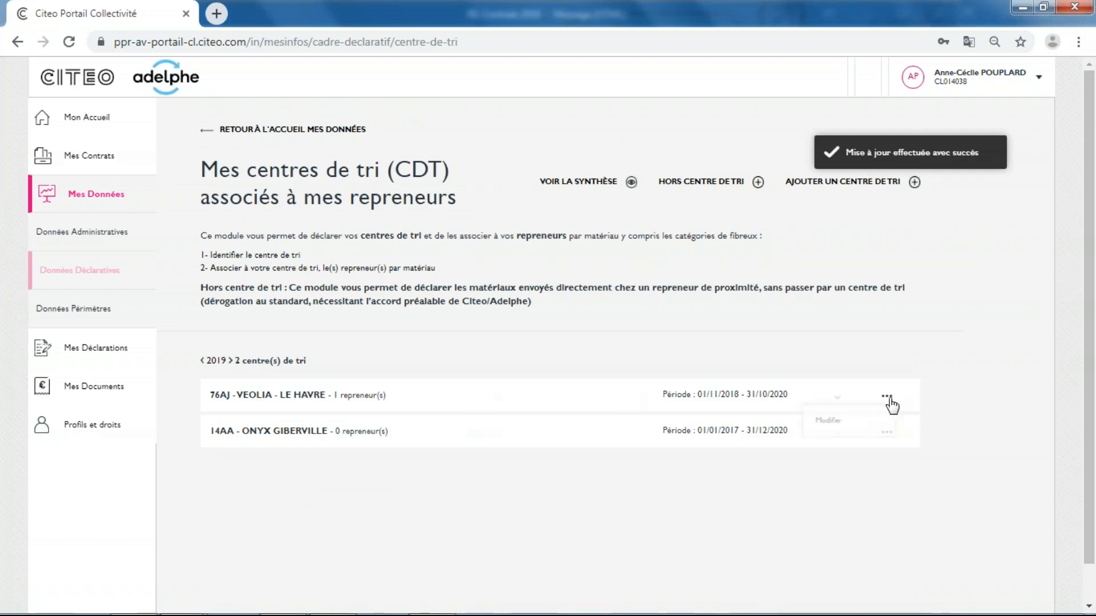
# - Associate buyer VEOLIA_VEOLIA PROPRETE NORD NORMANDIE with the 76AJ - VEOLIA - LE HAVRE sorting centre for Papier-Carton - PCNC
pyautogui.moveTo(889, 398)
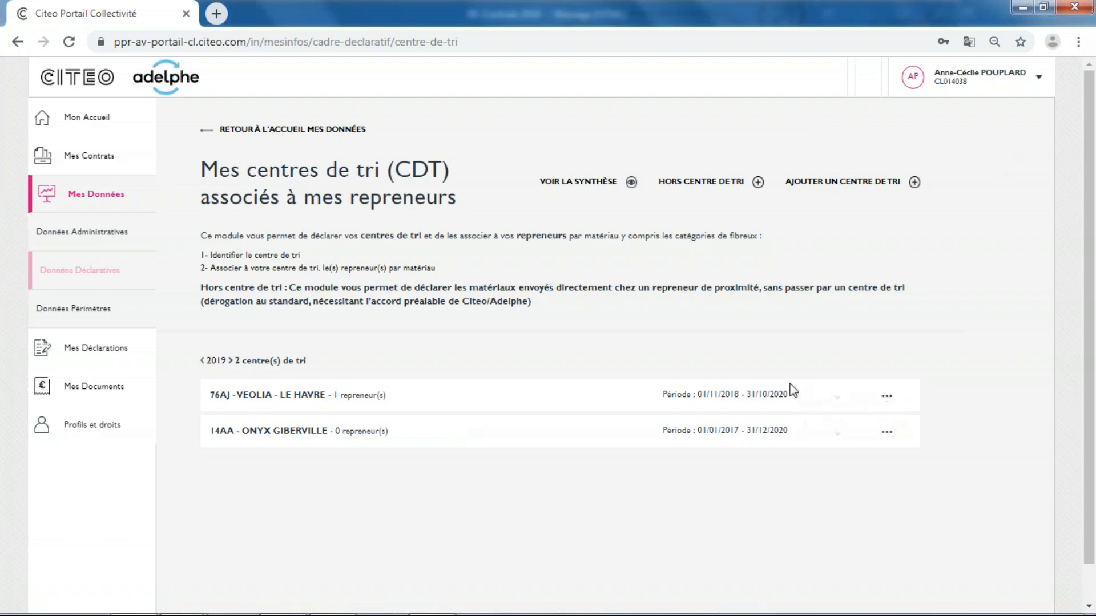
pyautogui.click(838, 400)
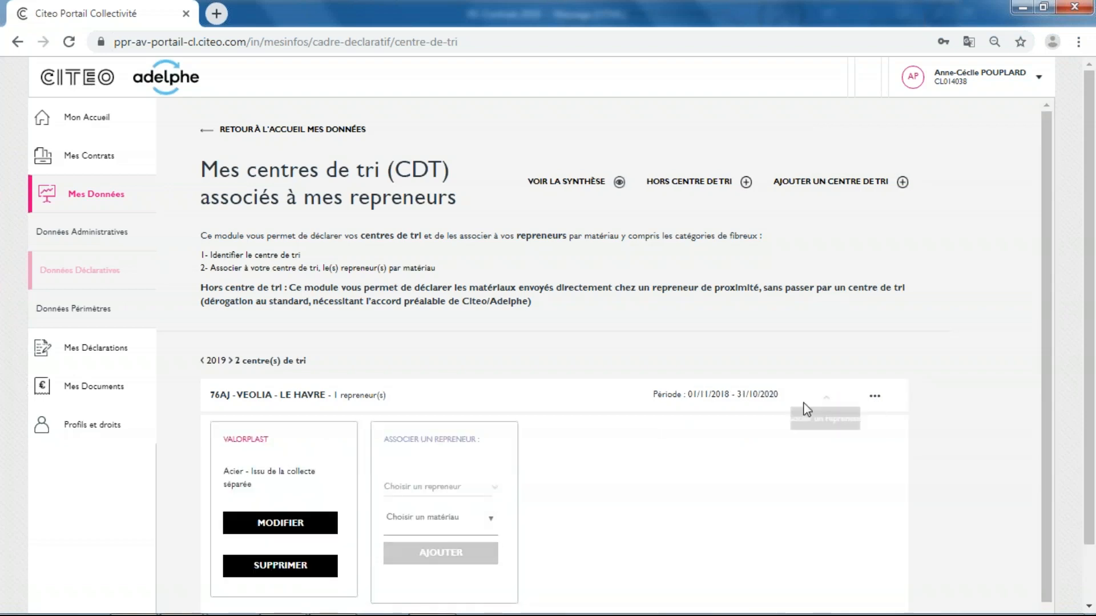
pyautogui.scroll(-2, 588, 442)
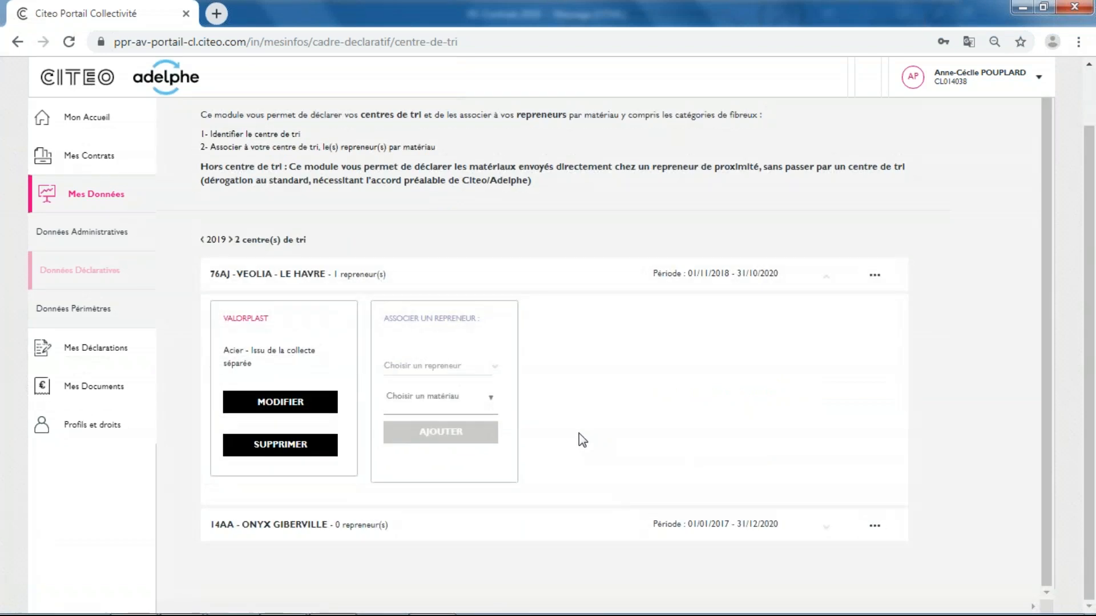
pyautogui.click(469, 368)
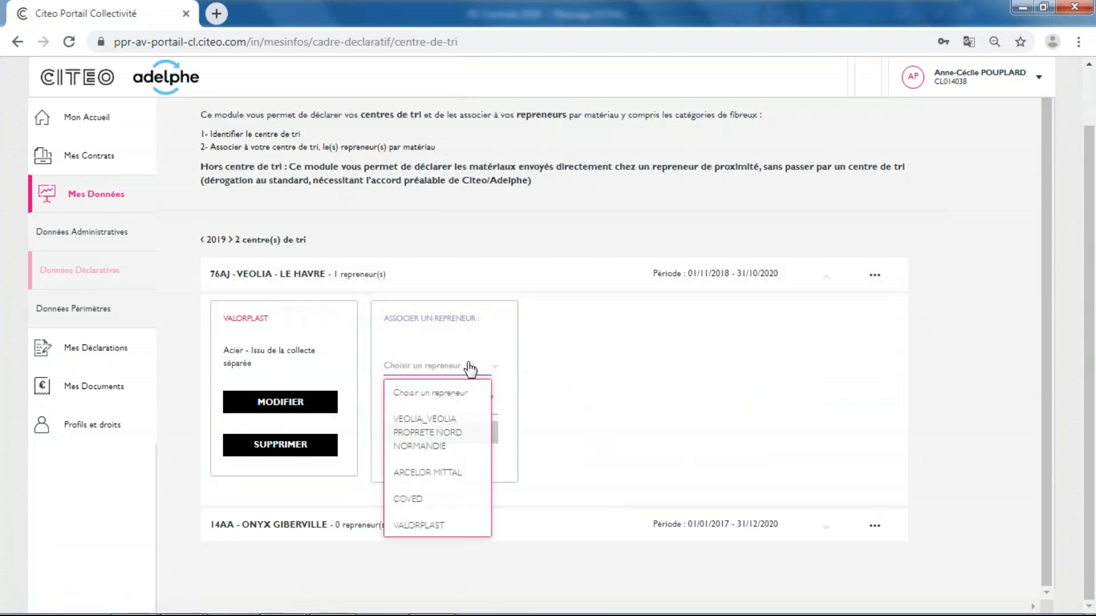
pyautogui.click(440, 434)
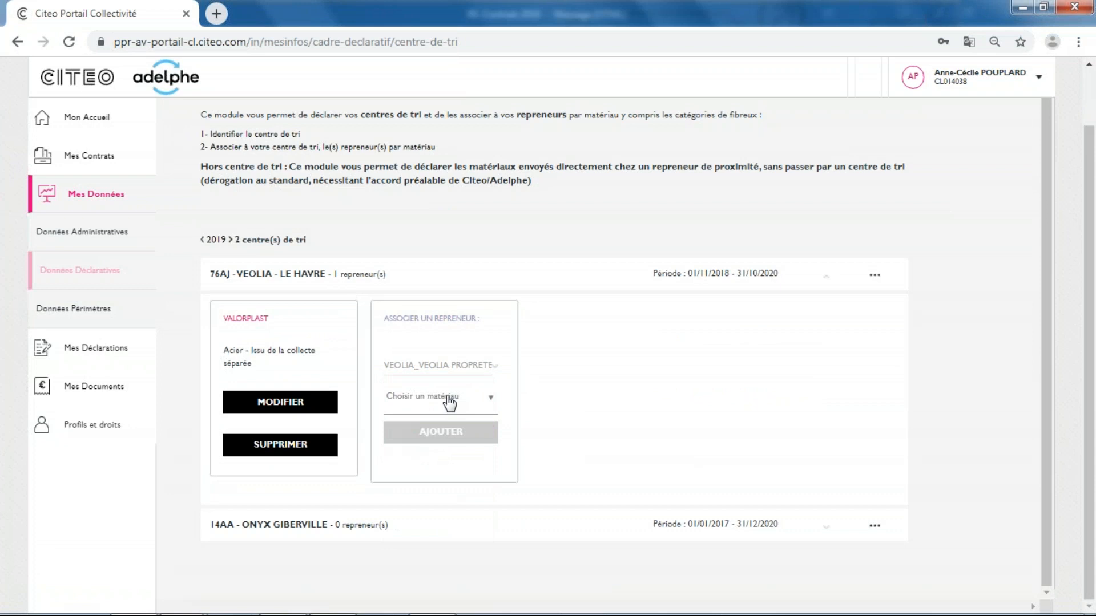
pyautogui.click(449, 403)
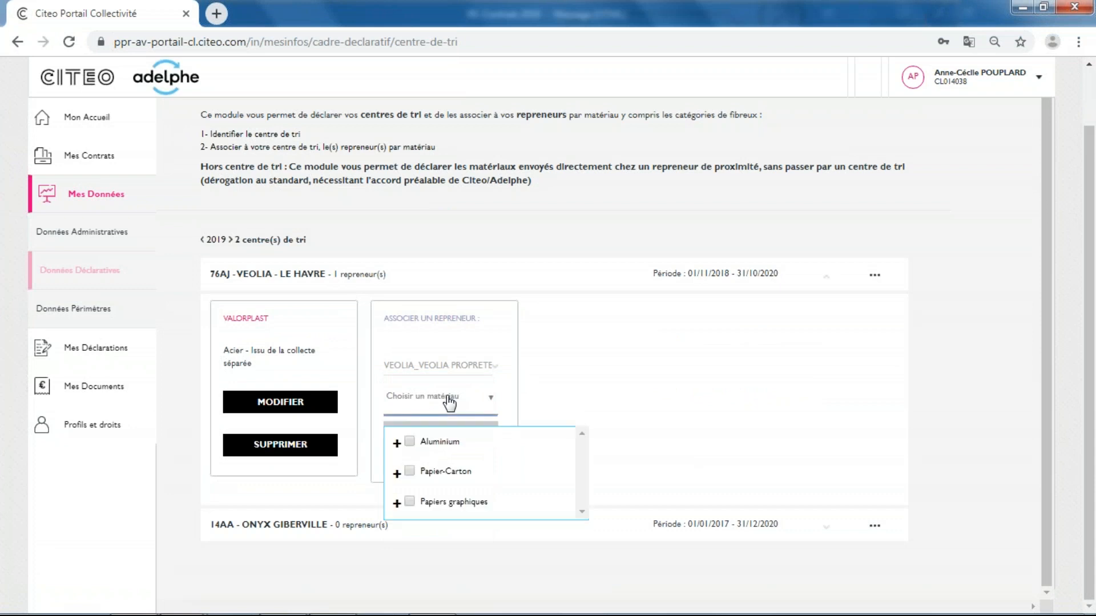
pyautogui.click(409, 471)
pyautogui.click(508, 391)
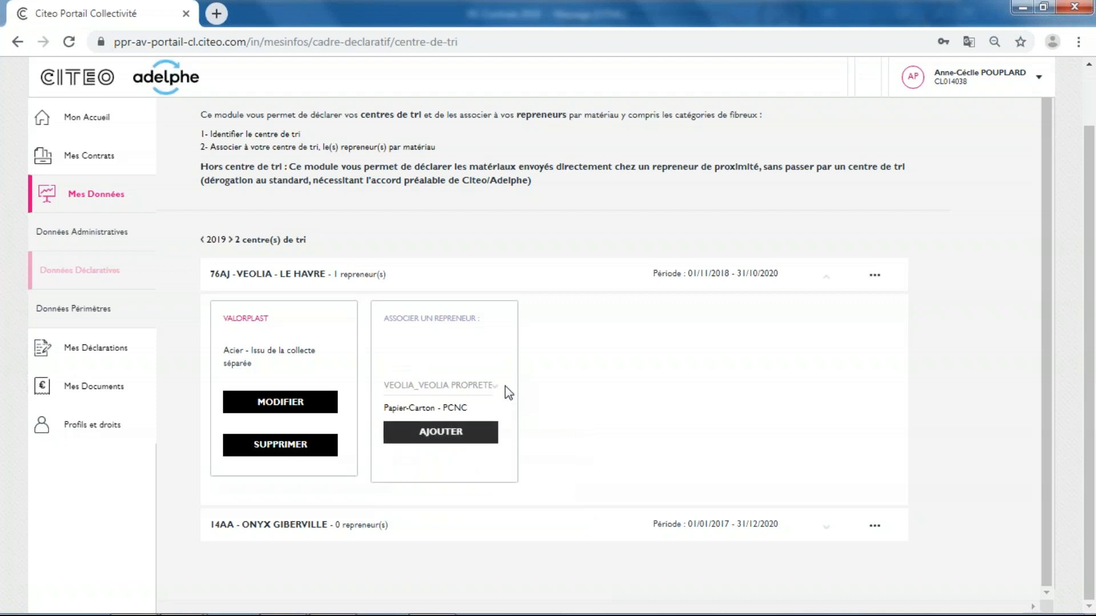
pyautogui.click(440, 435)
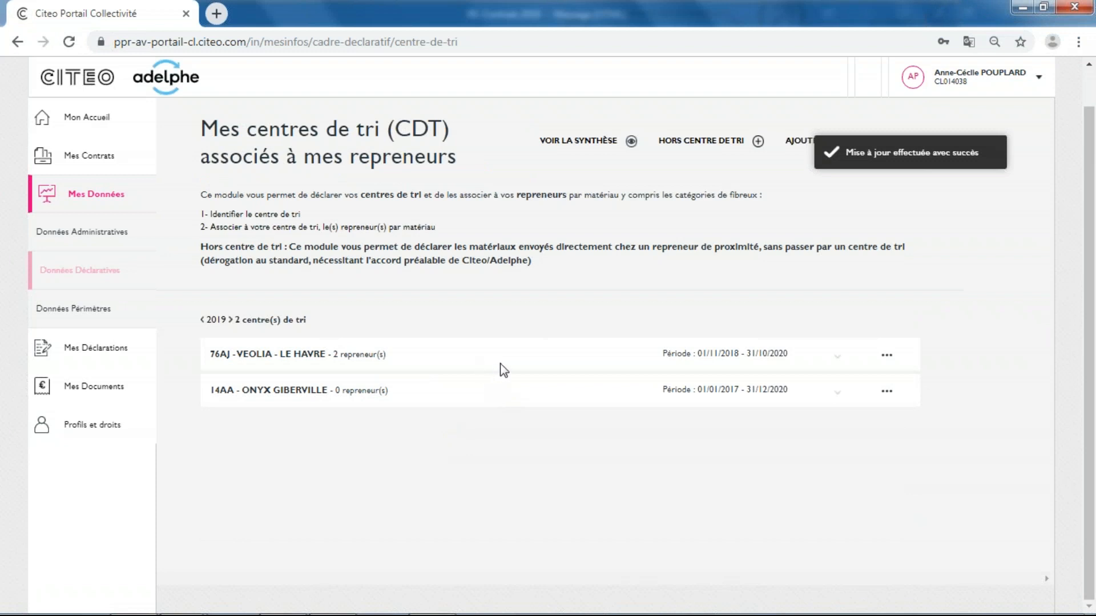
# - Review the buyers of 76AJ - VEOLIA - LE HAVRE, then open its period for editing and validate it as is
pyautogui.click(838, 362)
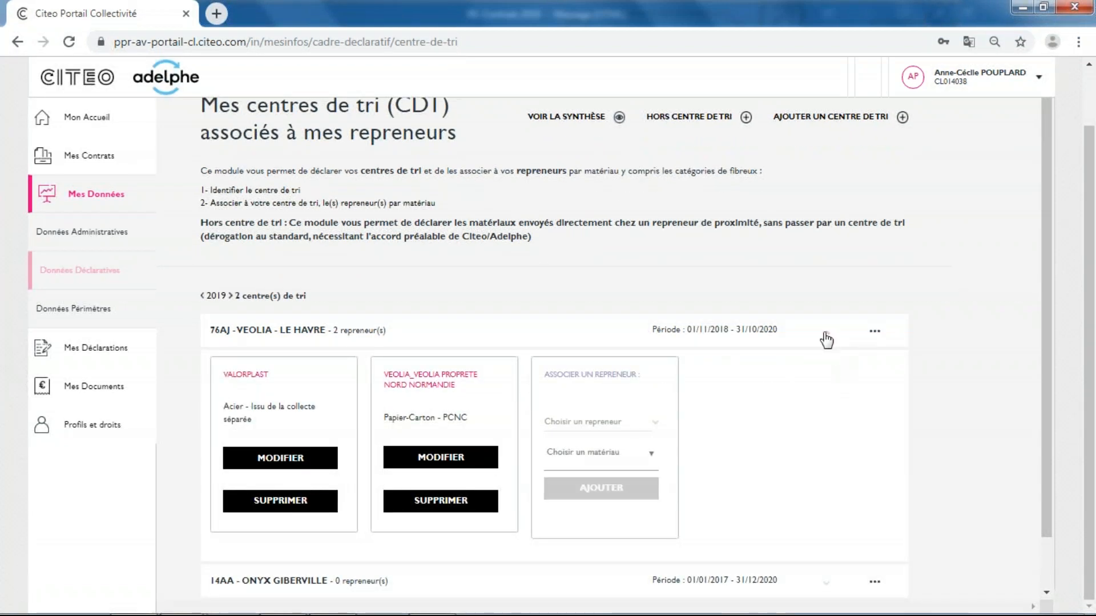
pyautogui.scroll(-1, 749, 399)
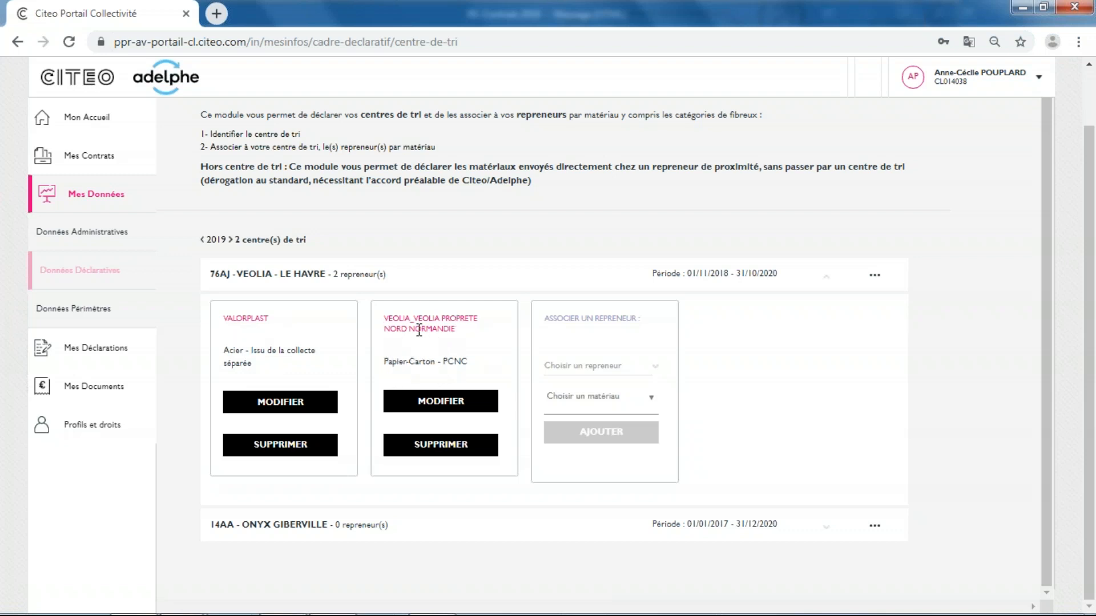
pyautogui.click(874, 276)
pyautogui.moveTo(874, 278)
pyautogui.click(831, 303)
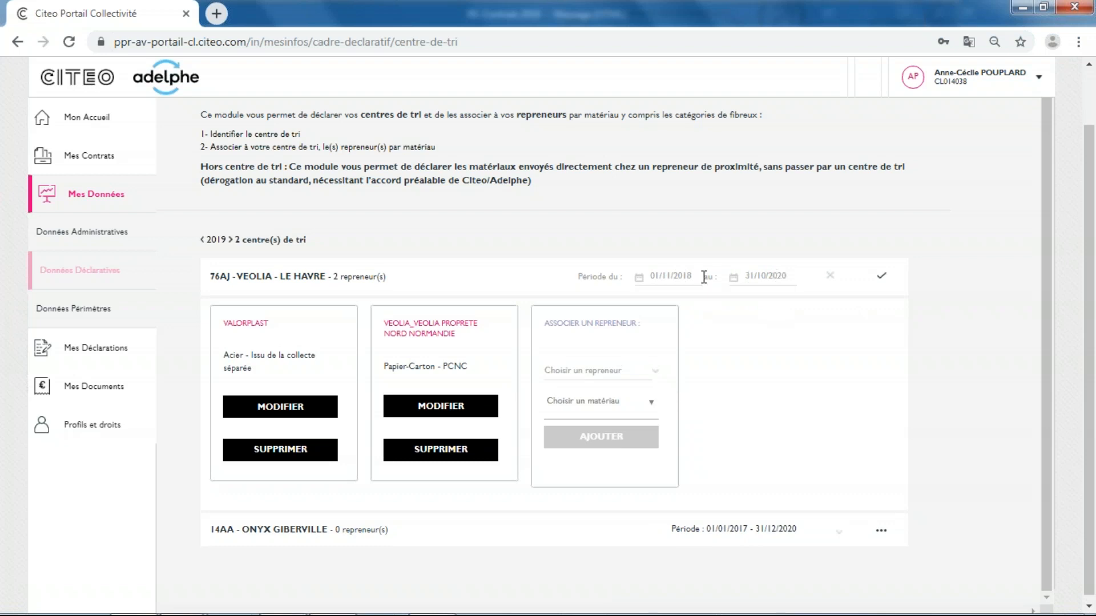
pyautogui.click(881, 281)
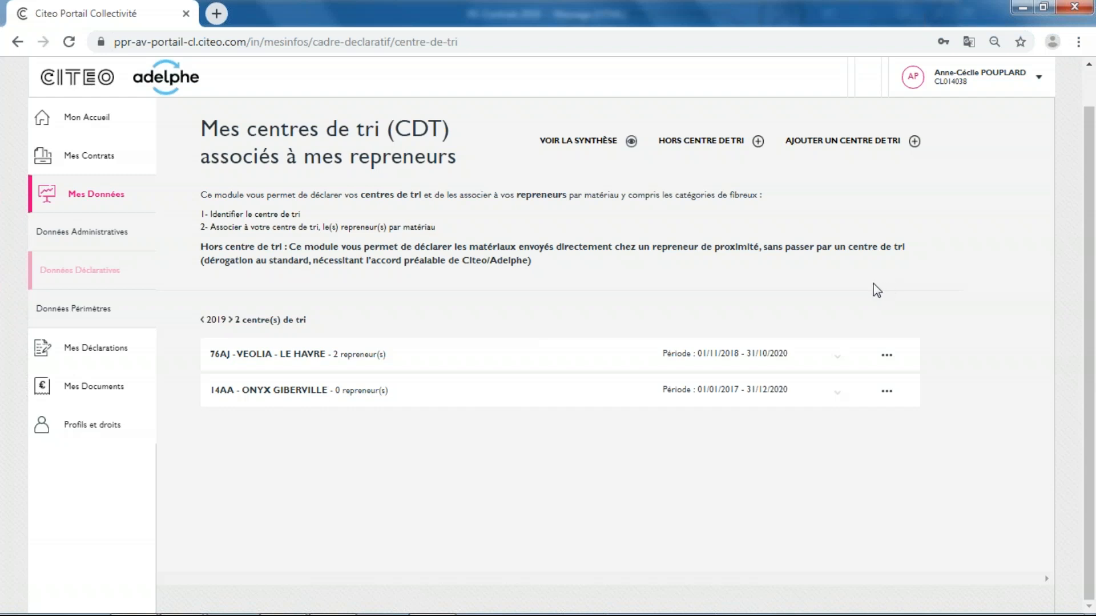
# - Add a Hors centre de tri entry and associate buyer UPM FRANCE SAS with it for all Papiers graphiques
pyautogui.click(707, 142)
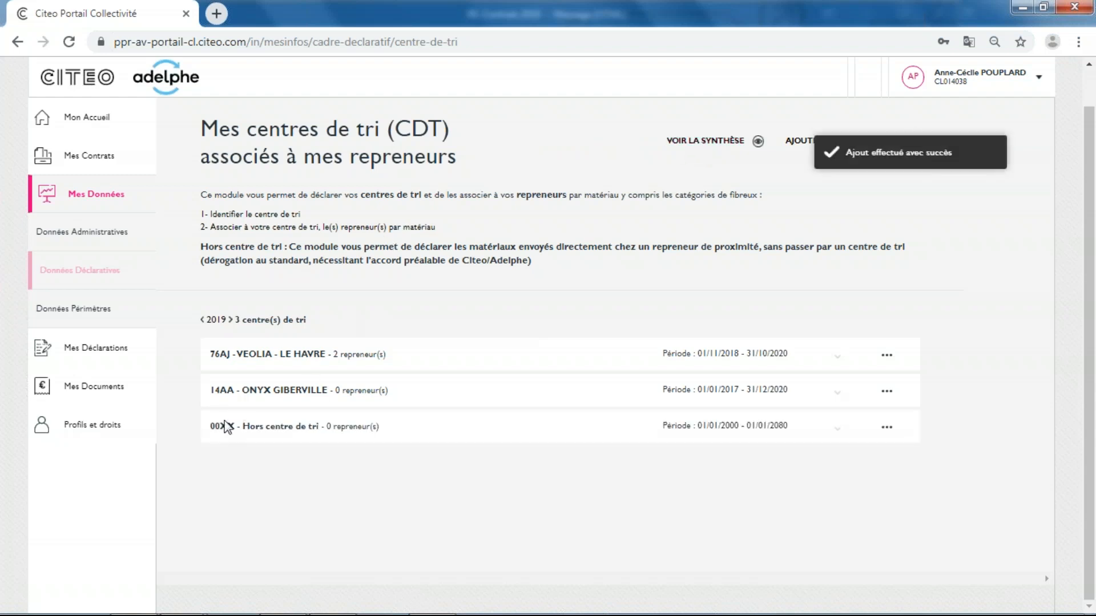
pyautogui.click(837, 429)
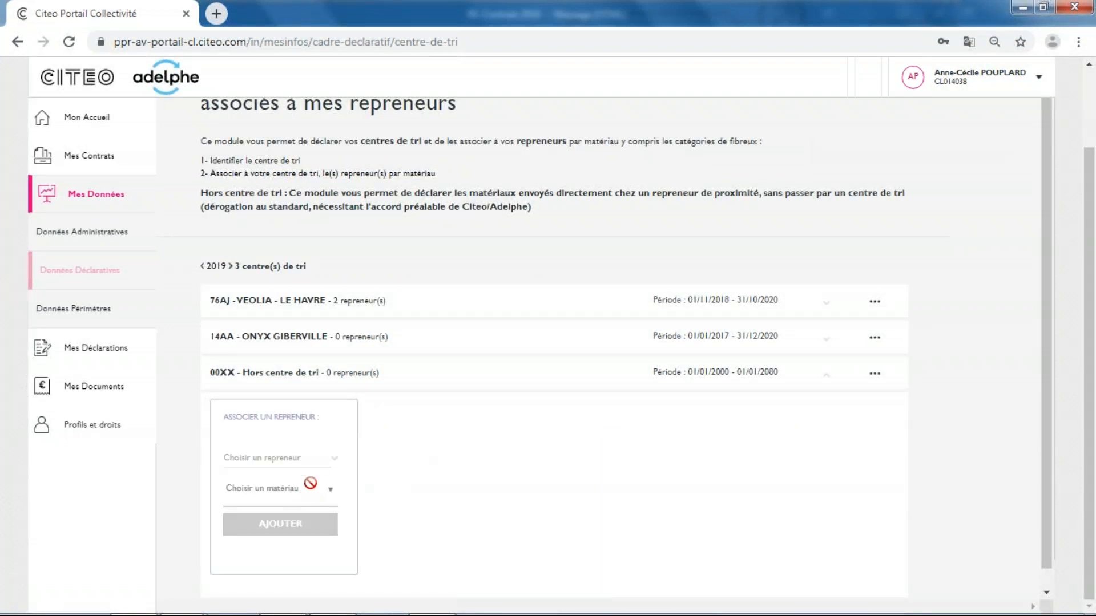
pyautogui.click(305, 459)
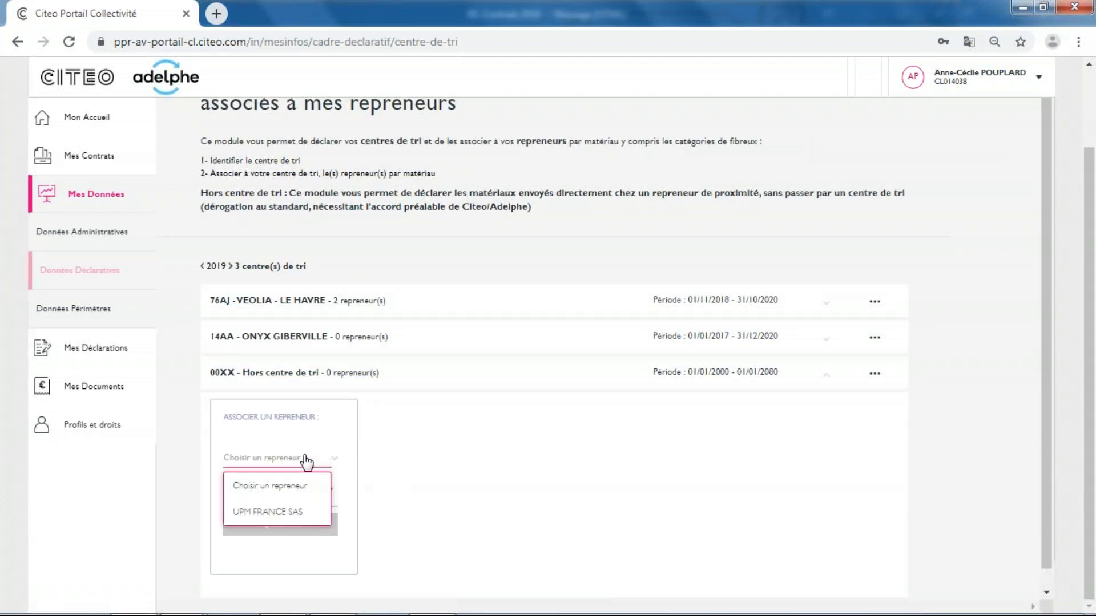
pyautogui.click(285, 512)
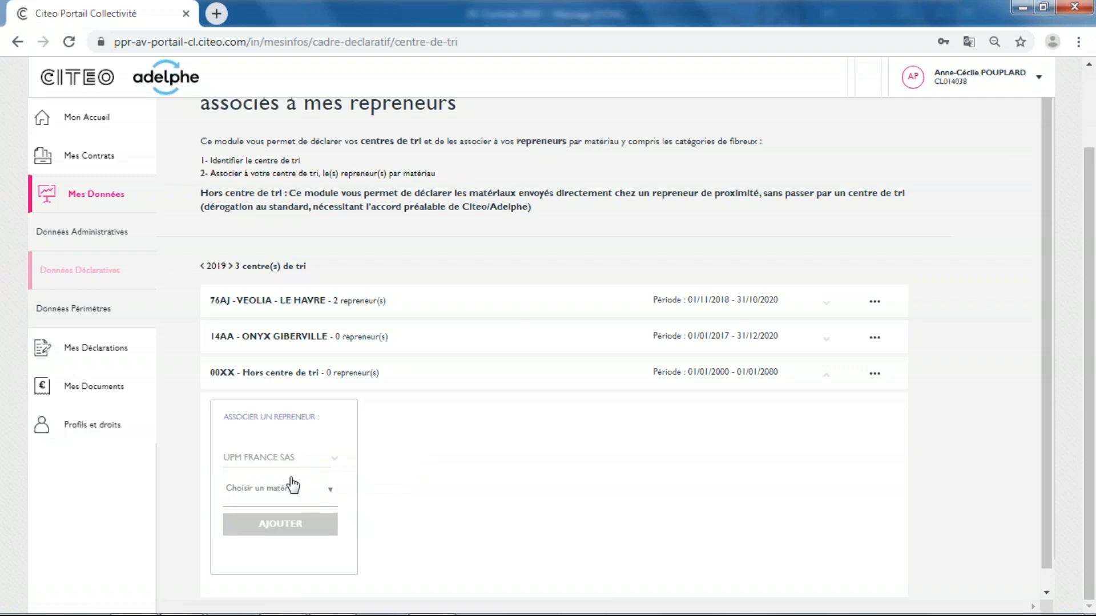
pyautogui.click(312, 496)
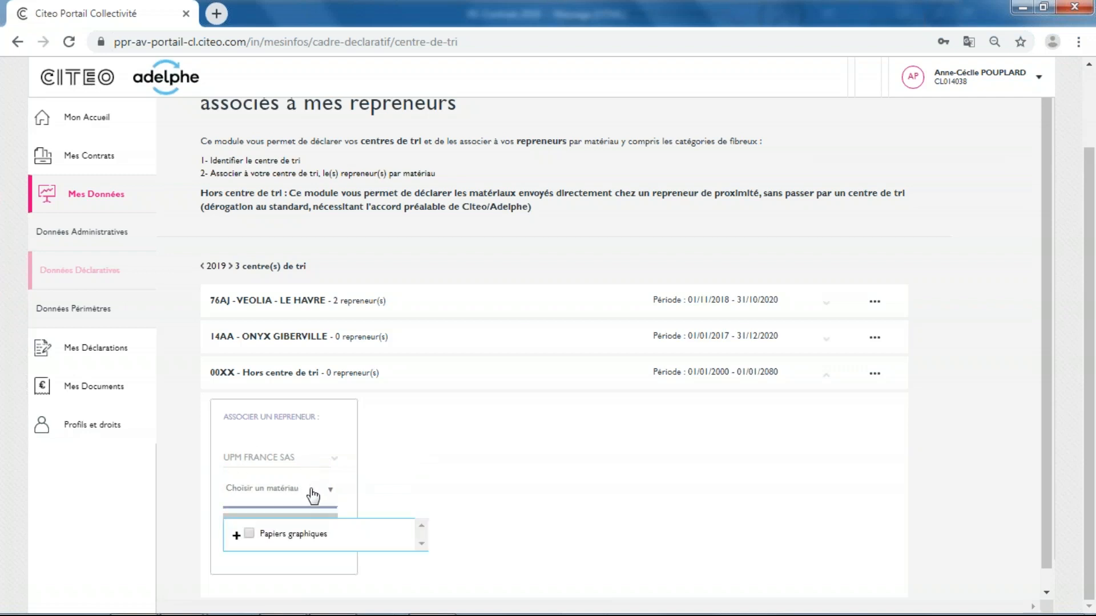
pyautogui.click(249, 534)
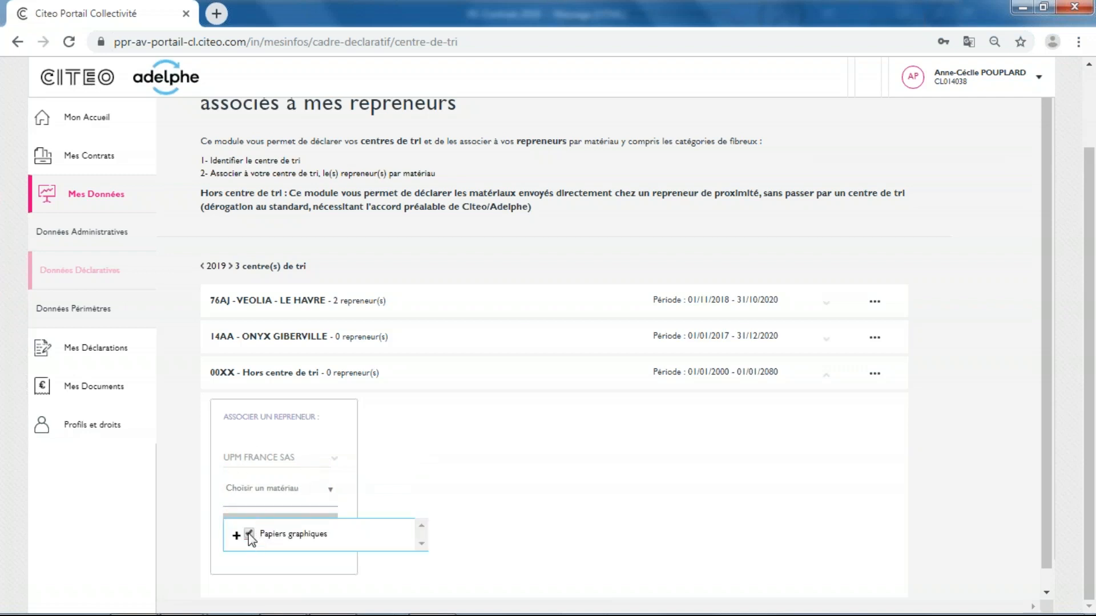
pyautogui.click(378, 437)
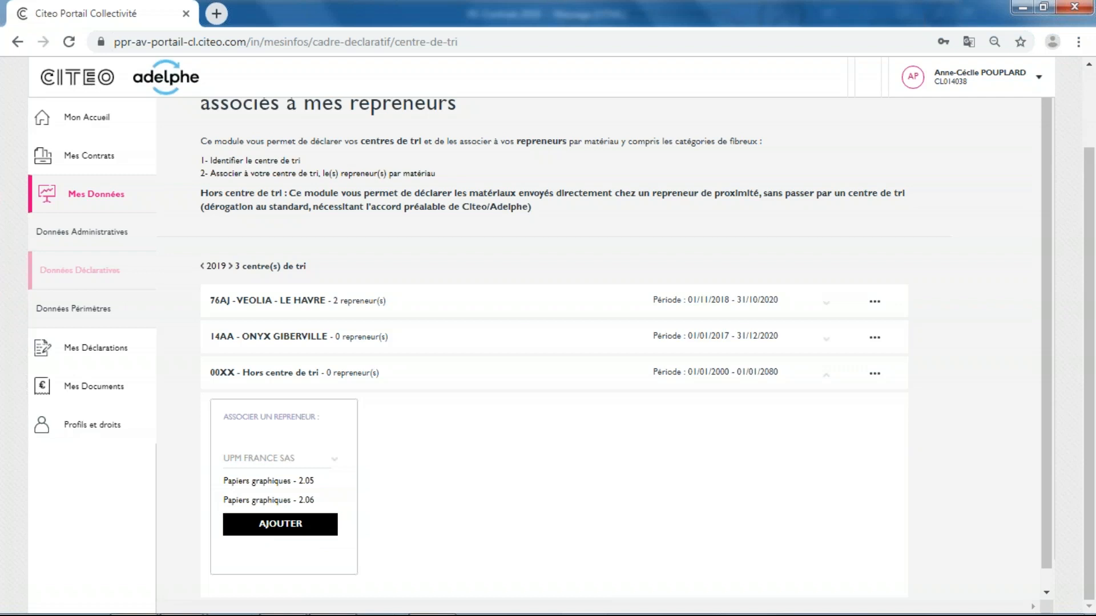
pyautogui.click(268, 523)
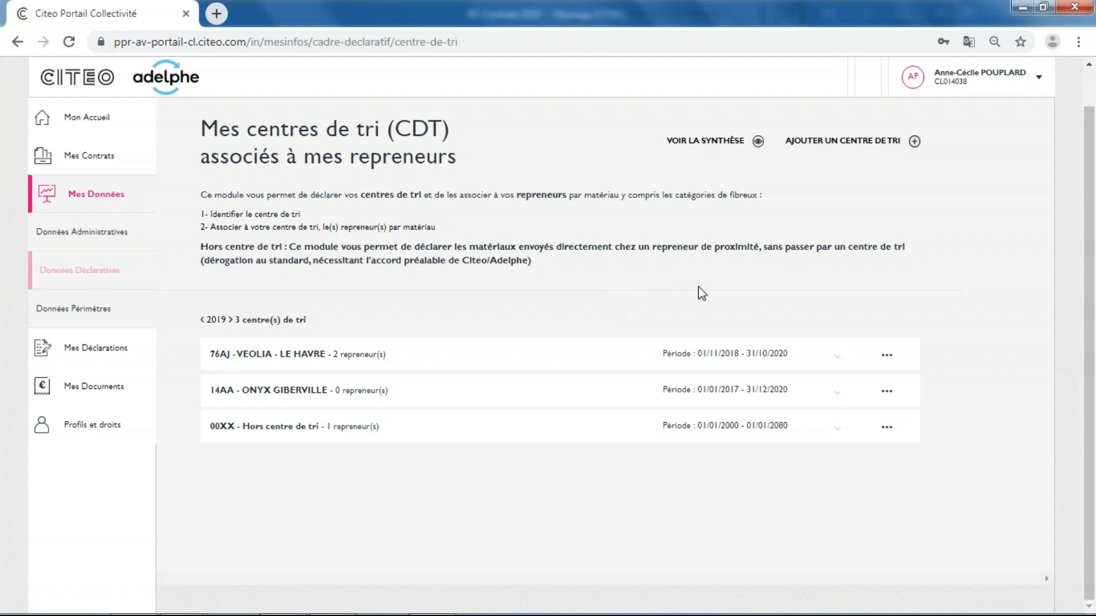
# - Open the declarative data synthesis and examine the Acier buyers, including the sorting centre linked to VALORPLAST
pyautogui.scroll(1, 670, 171)
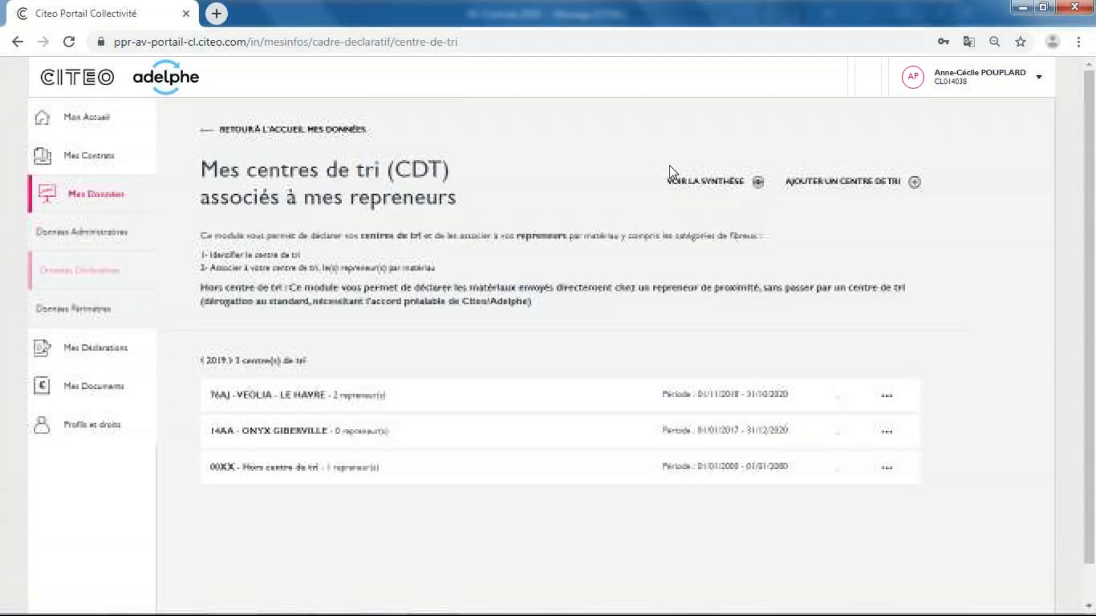
pyautogui.click(705, 183)
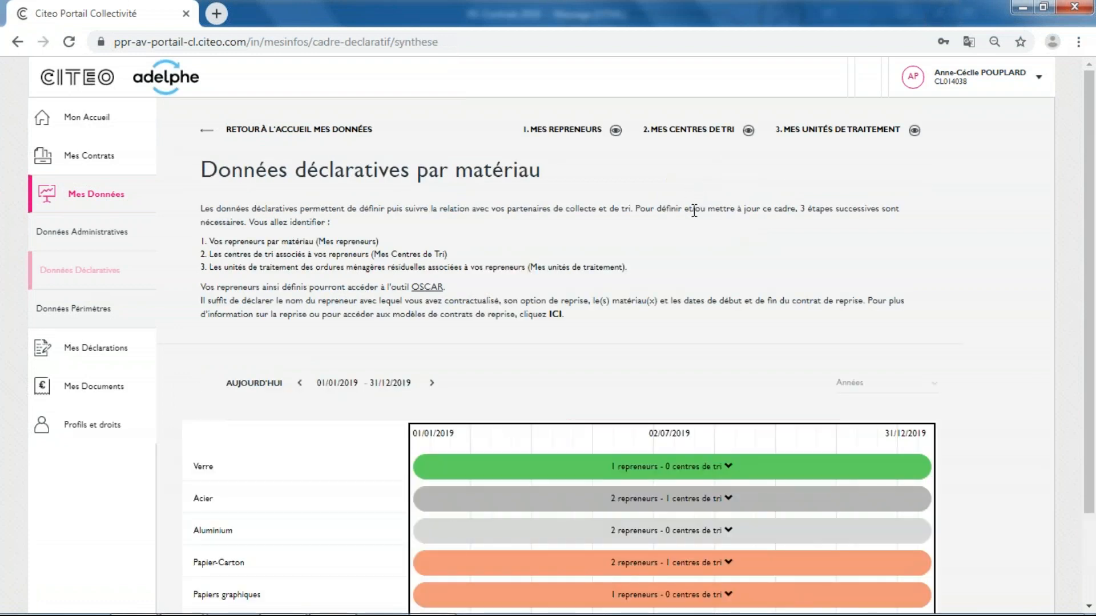
pyautogui.scroll(-2, 693, 212)
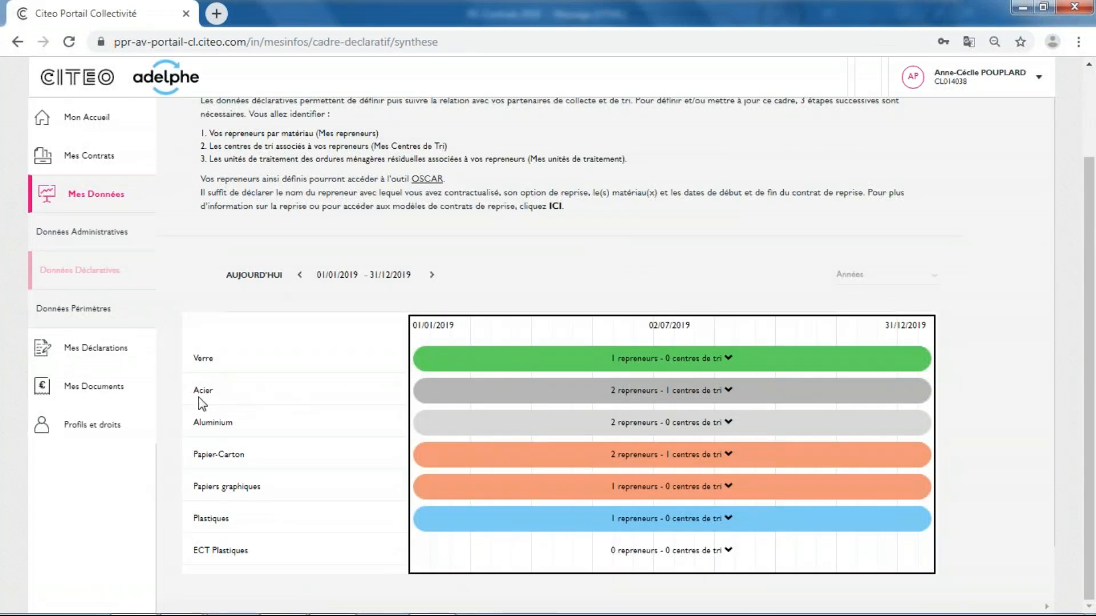
pyautogui.click(730, 391)
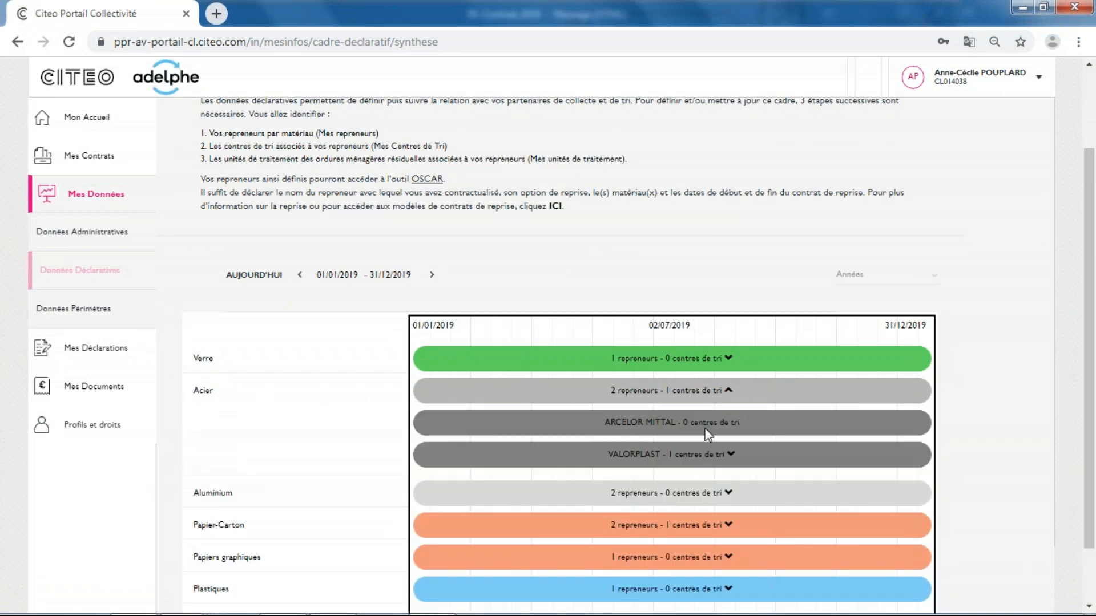
pyautogui.click(731, 455)
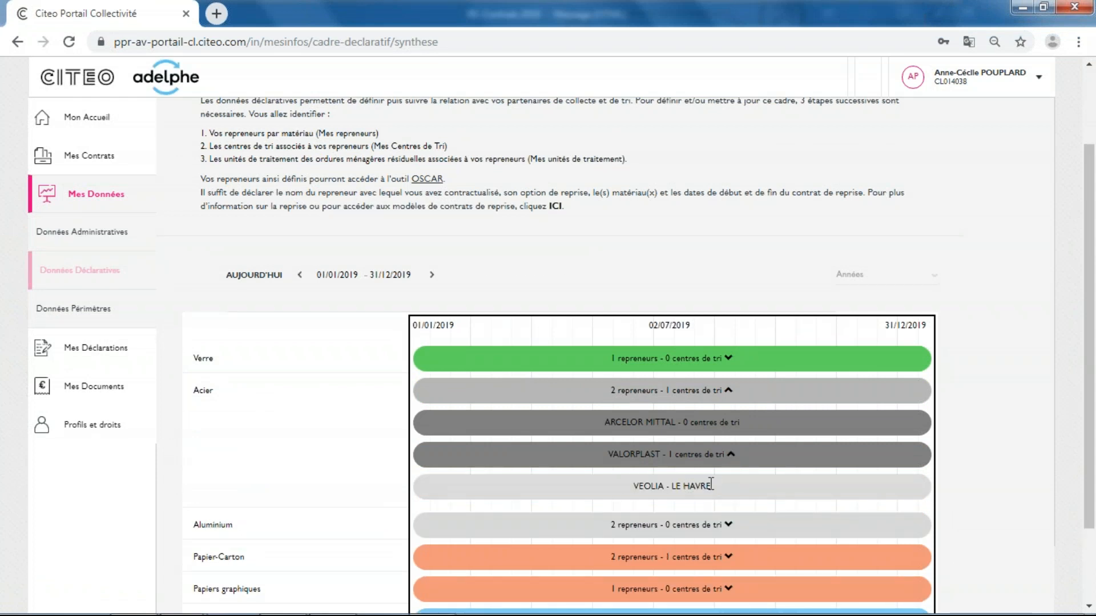
pyautogui.click(733, 455)
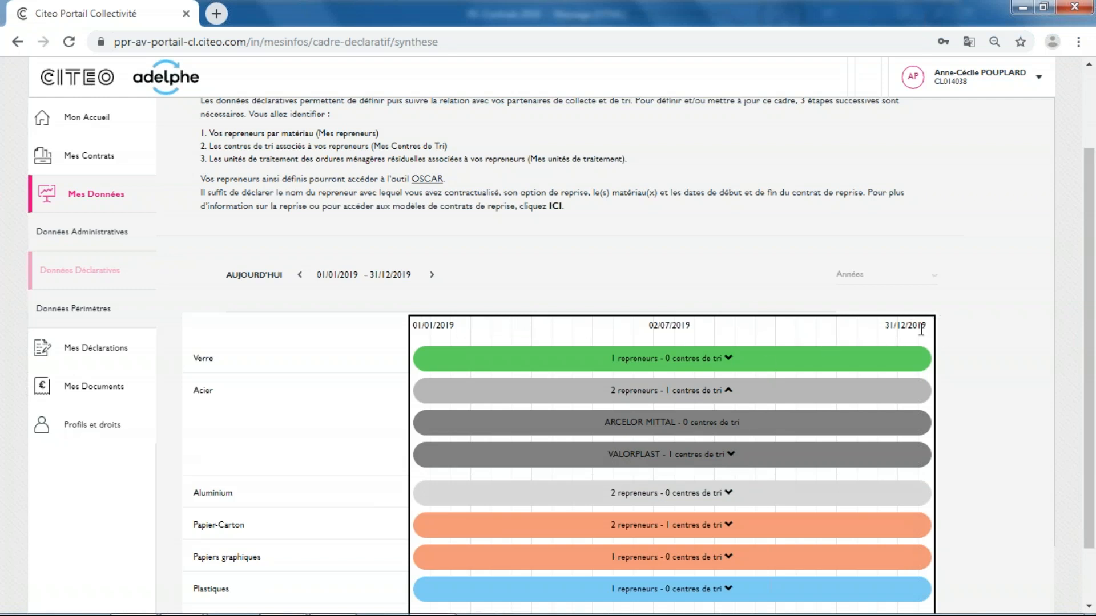
# - Show the synthesis for 2019 - 2020 and examine the Papier-Carton buyers and the sorting centre of VEOLIA_VEOLIA PROPRETE NORD NORMANDIE
pyautogui.click(432, 276)
pyautogui.click(868, 283)
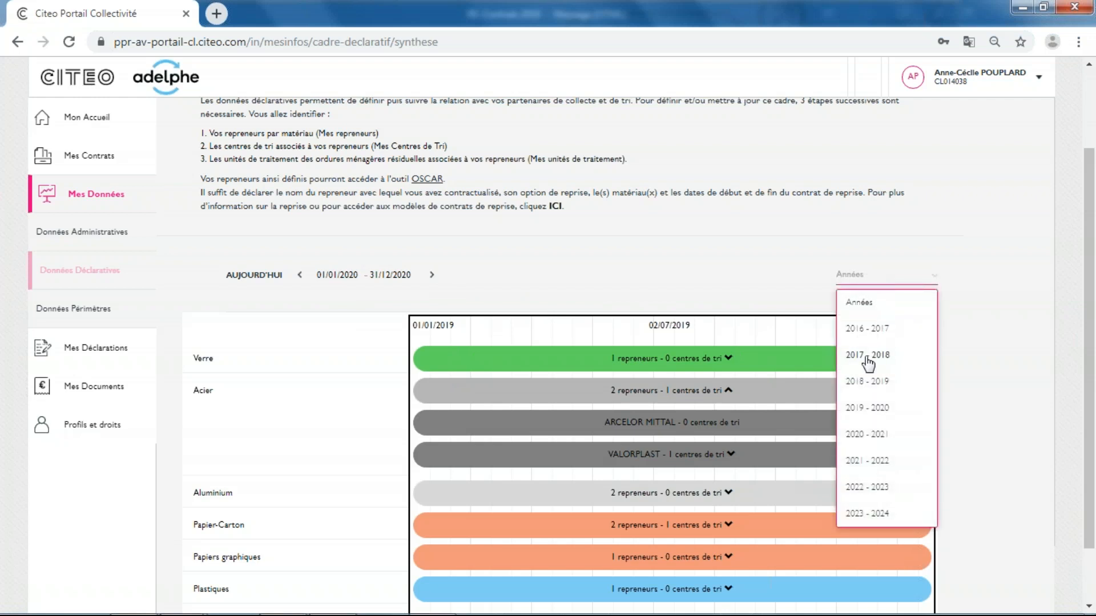
pyautogui.click(867, 407)
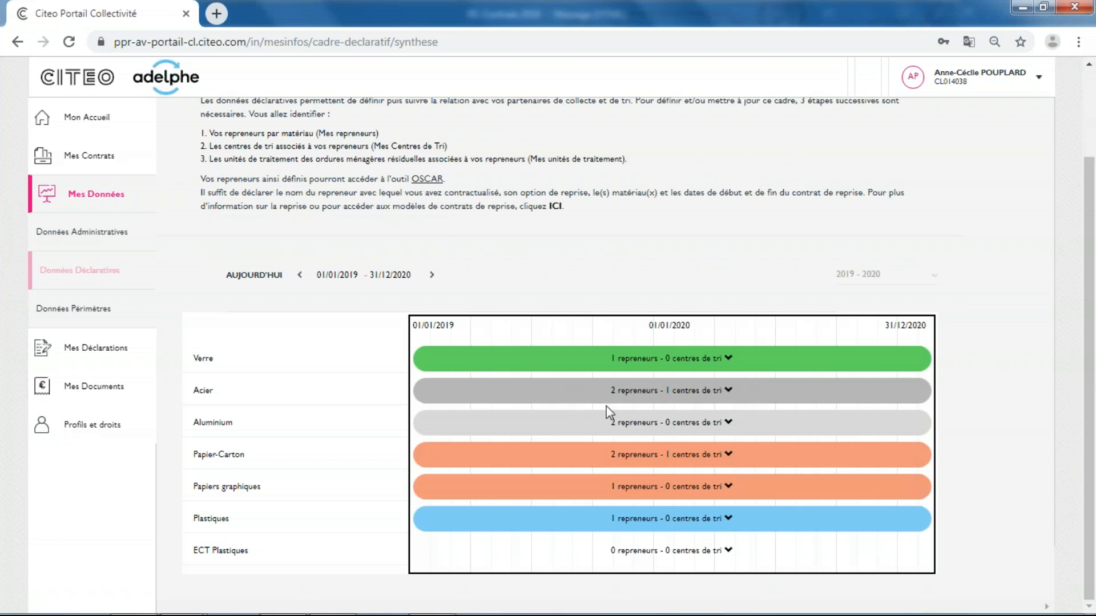
pyautogui.click(728, 455)
pyautogui.scroll(-2, 700, 475)
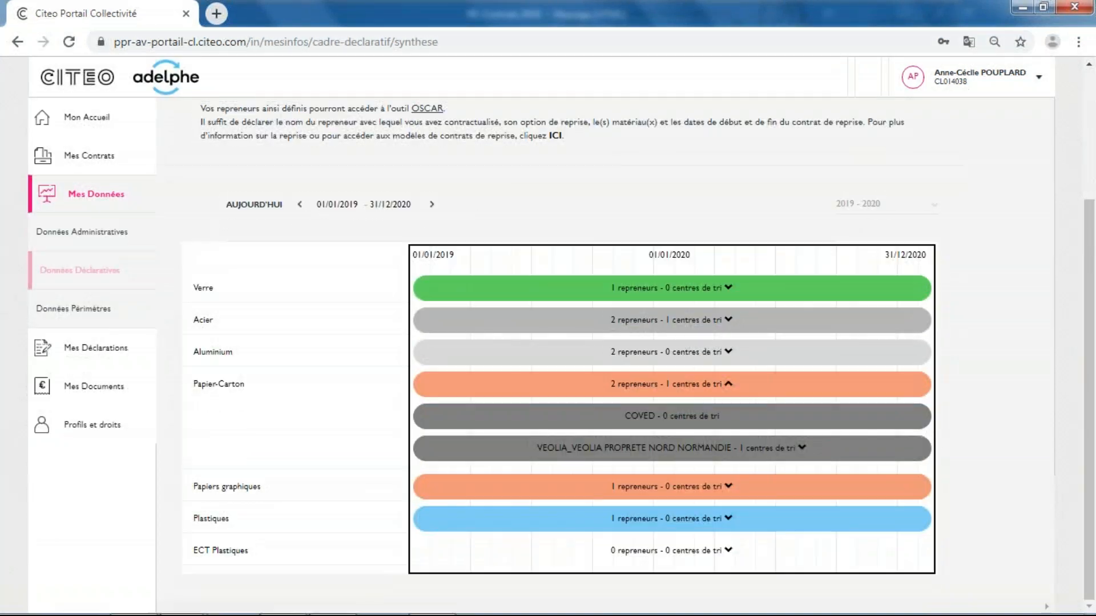
pyautogui.click(802, 448)
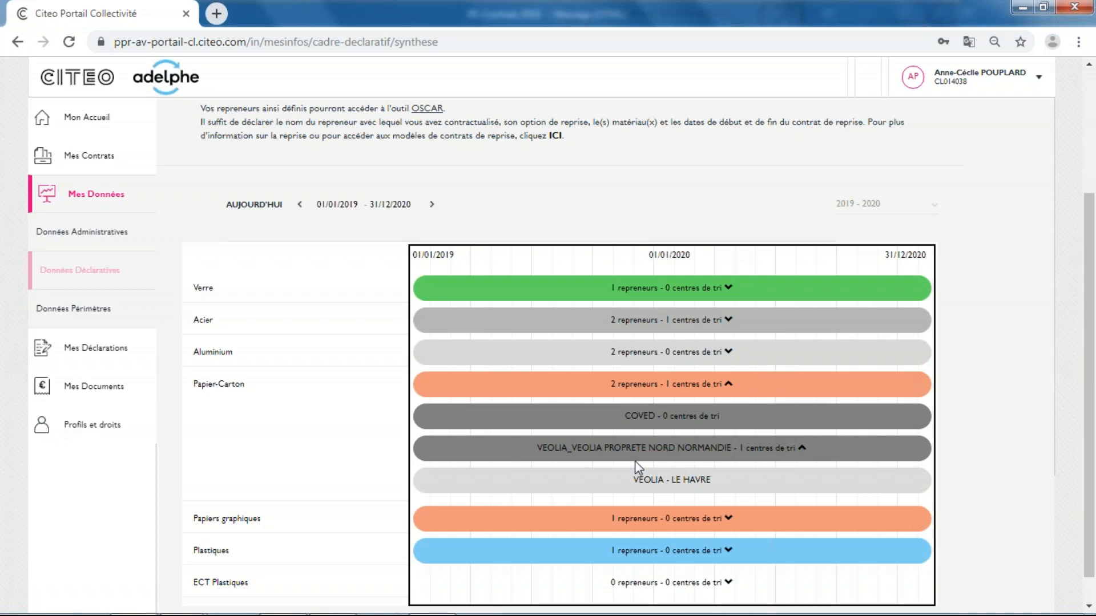
# - Go to Mes unités de traitement and start a new UTOM entry with 14IA UIOM SIRAC DE CAEN as the unit
pyautogui.scroll(3, 634, 460)
pyautogui.scroll(1, 635, 461)
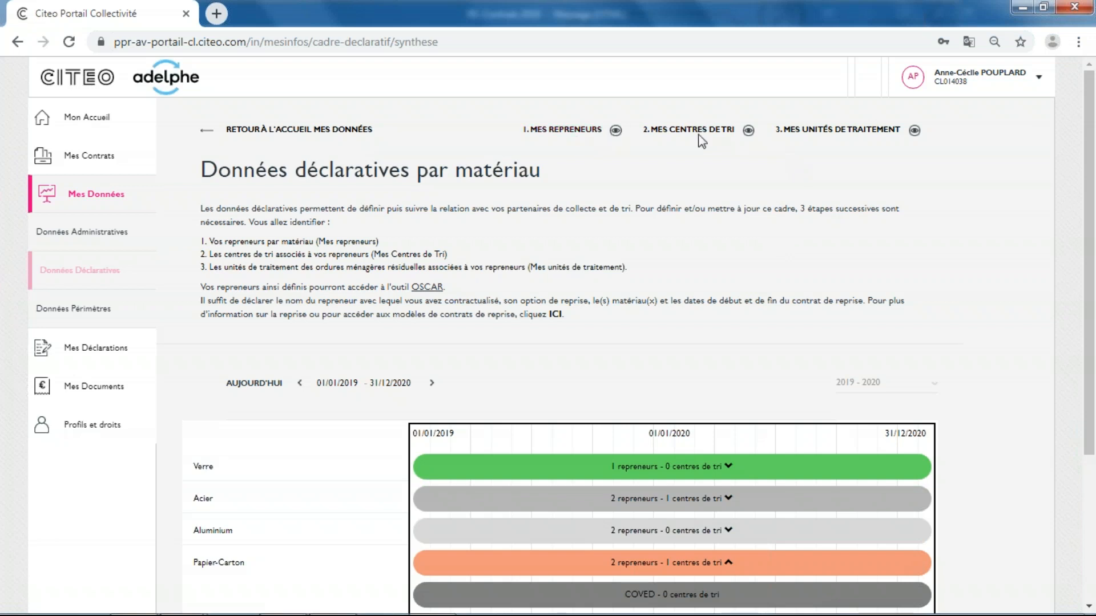
pyautogui.click(863, 136)
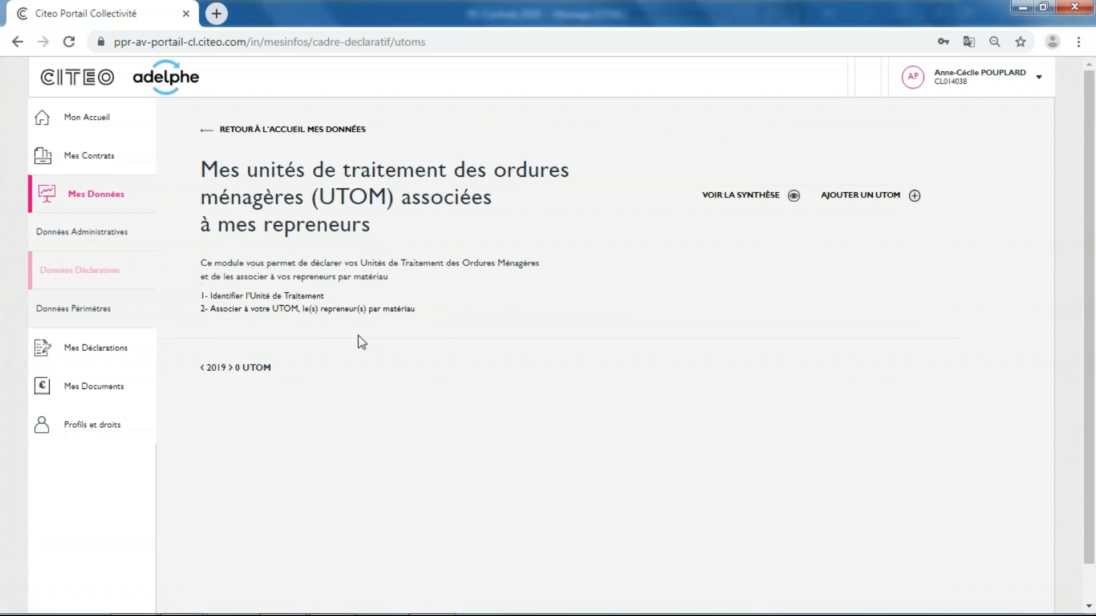
pyautogui.click(860, 197)
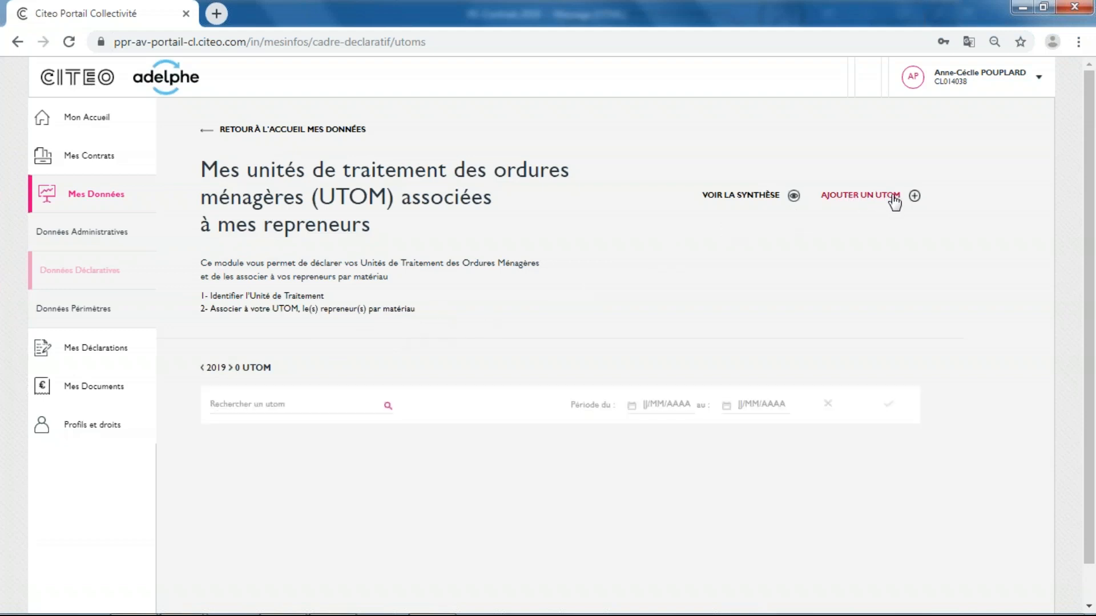
pyautogui.click(249, 406)
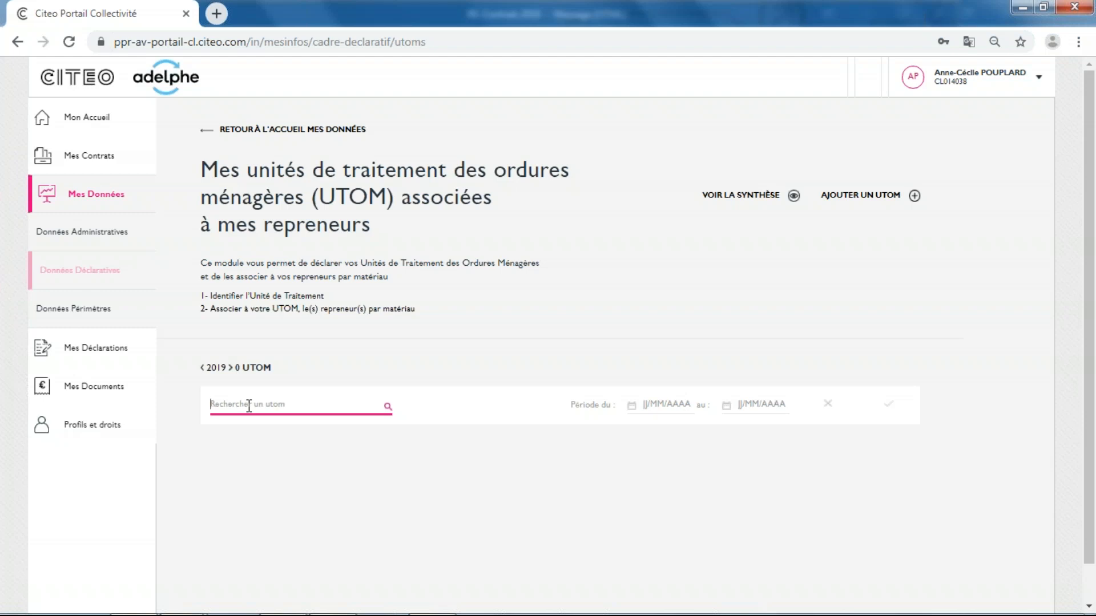
pyautogui.write('l4IA UIOM SIRAC DE CAEN')
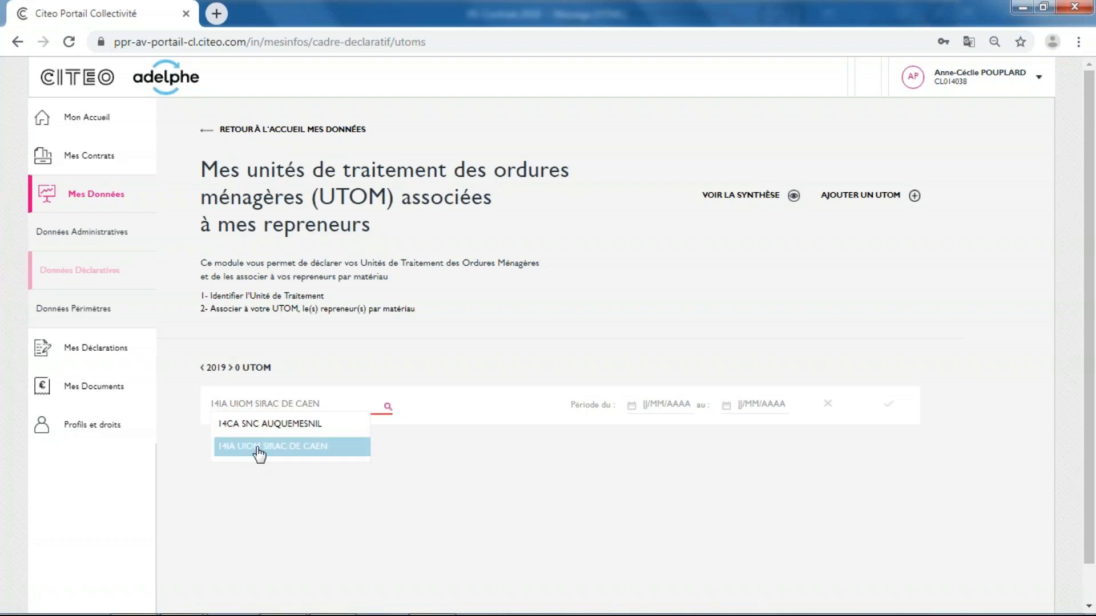
pyautogui.click(251, 448)
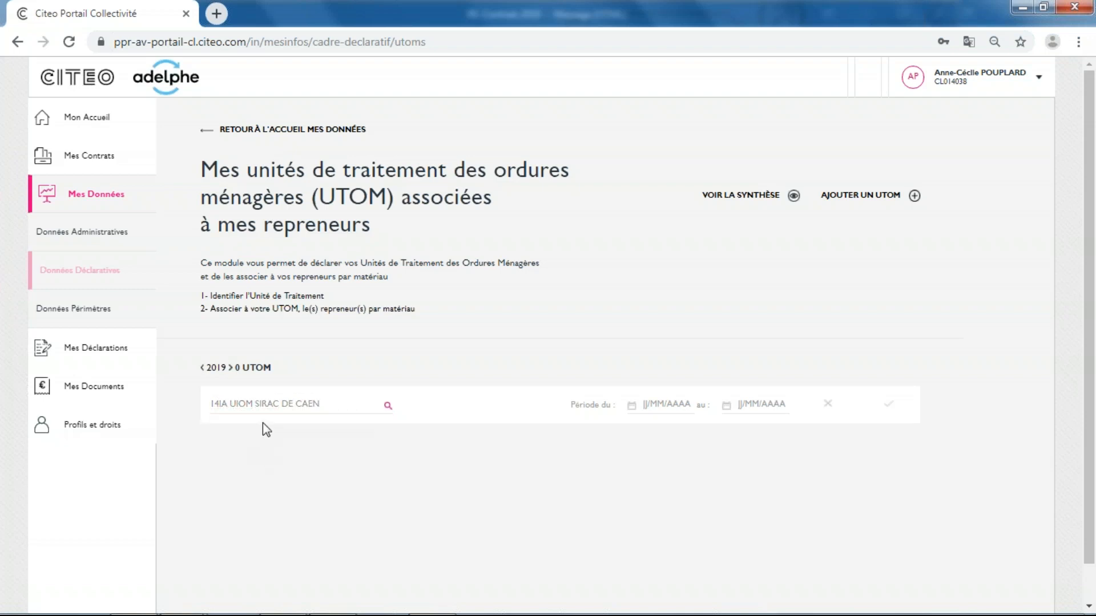
# - Set the new UIOM SIRAC DE CAEN unit's period from 01/01/2017 to 31/12/2021 and save the entry
pyautogui.click(660, 404)
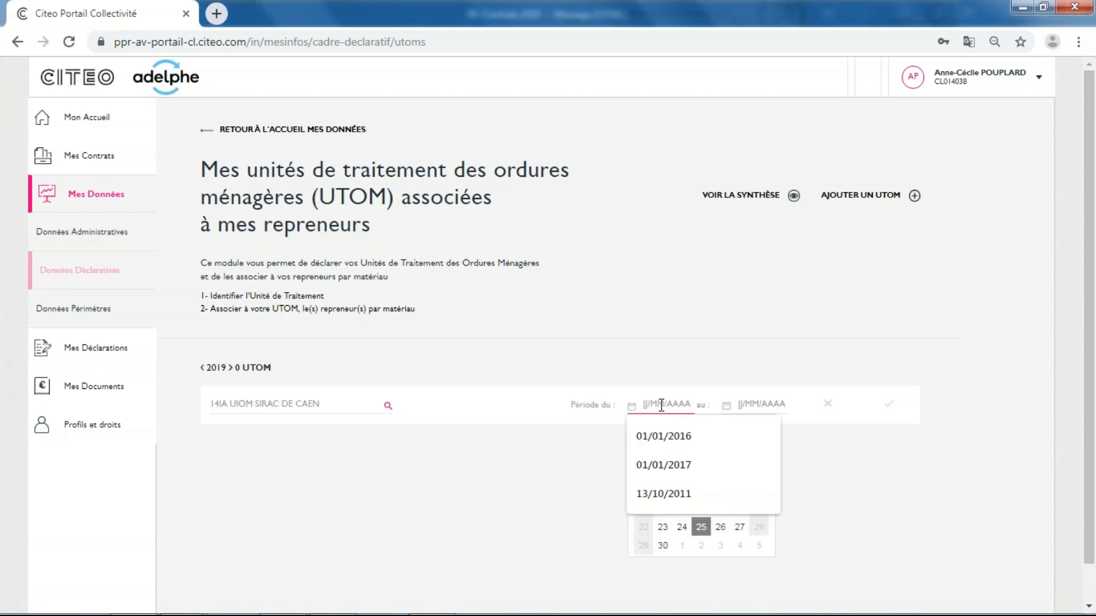
pyautogui.click(663, 464)
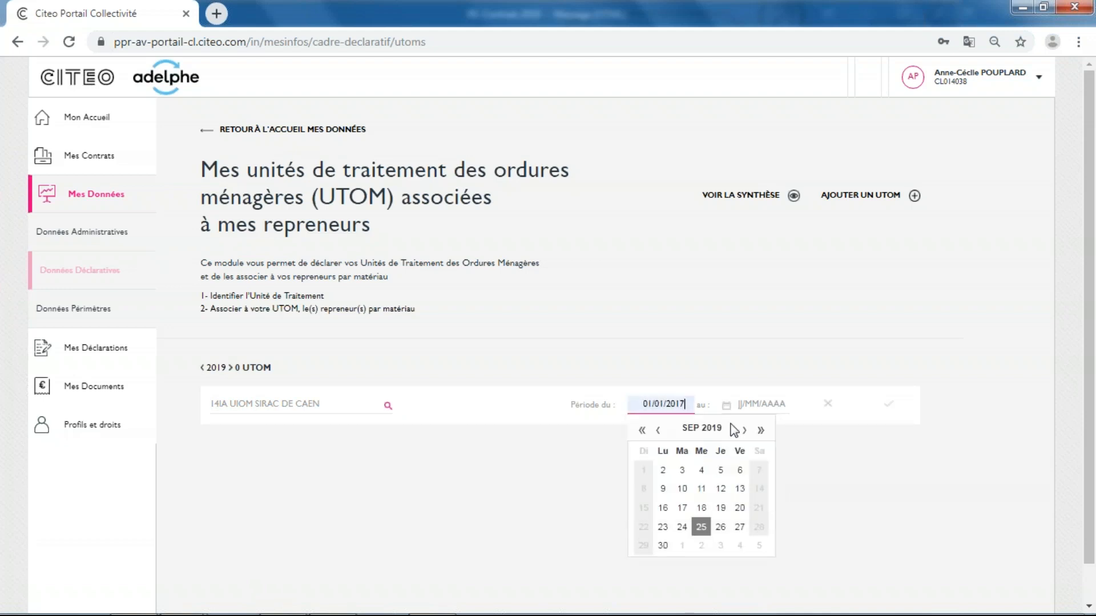
pyautogui.click(761, 405)
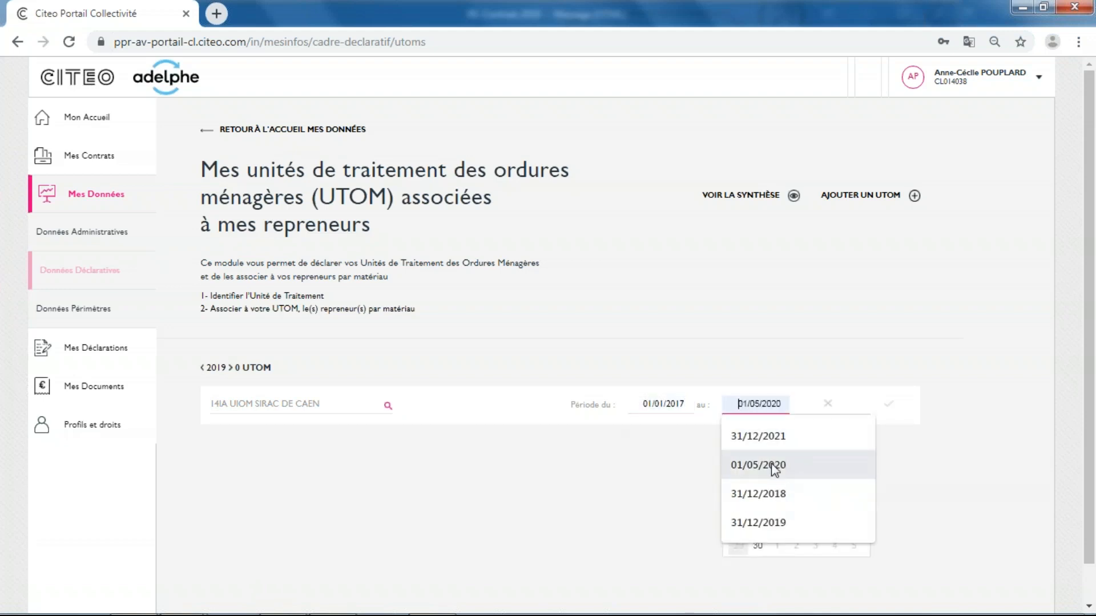
pyautogui.click(764, 437)
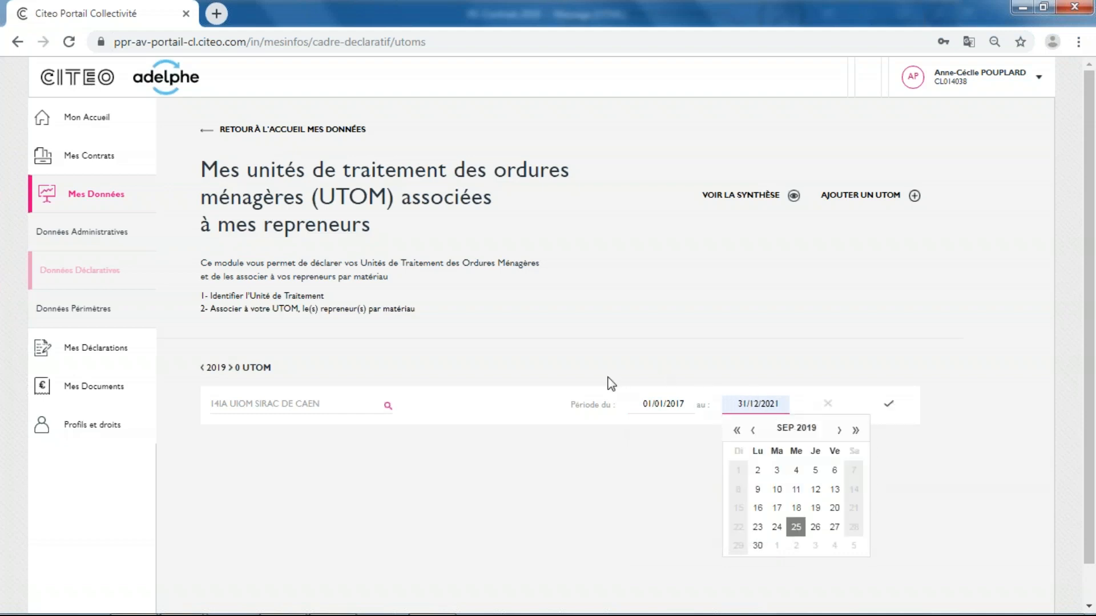
pyautogui.click(811, 373)
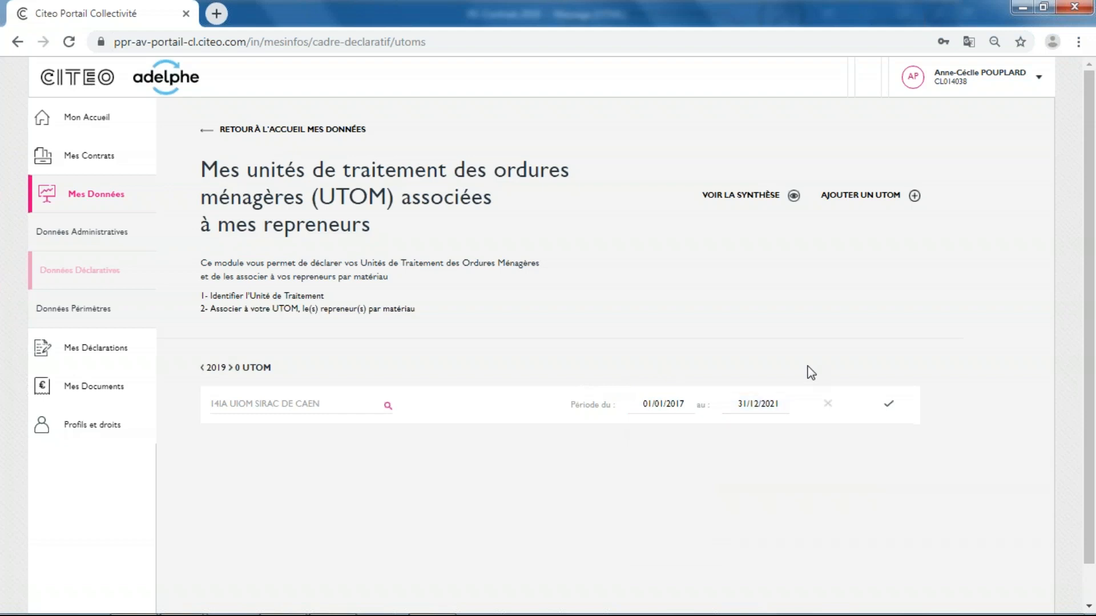
pyautogui.click(890, 407)
pyautogui.click(874, 405)
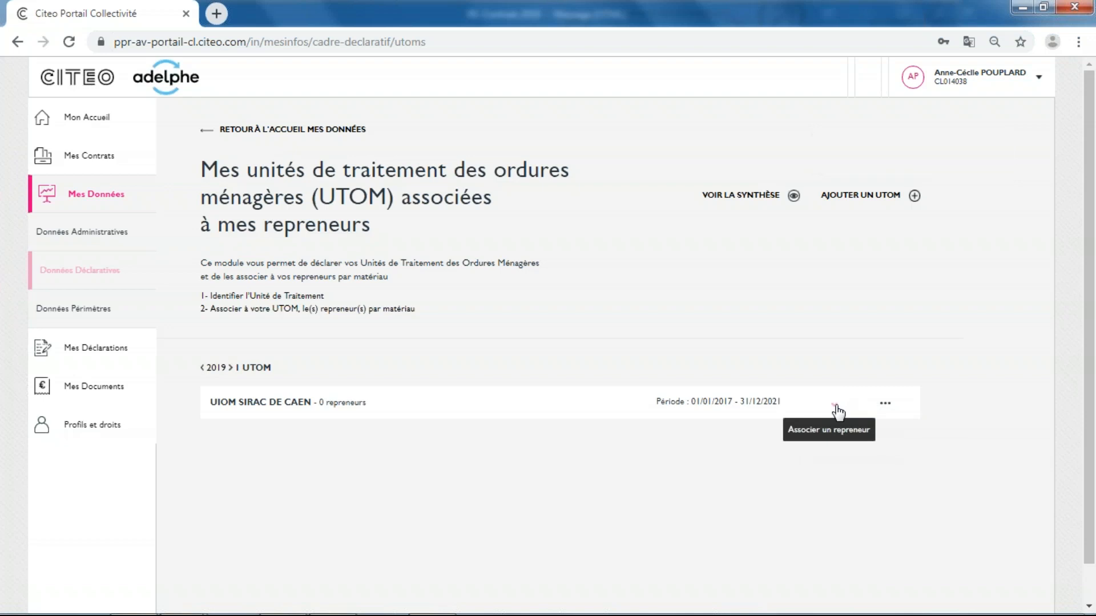
# - Associate the buyer UIOM DU SEVEDE ECOSTU'AIR with the UIOM SIRAC DE CAEN unit for the materials Acier and Aluminium
pyautogui.click(834, 406)
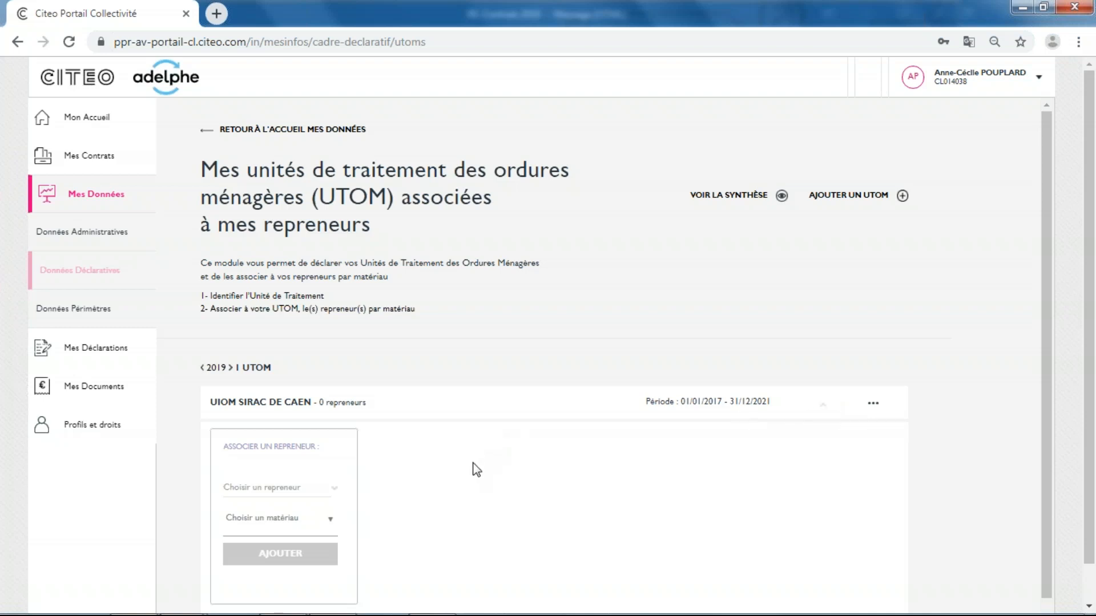
pyautogui.scroll(-1, 472, 463)
pyautogui.click(297, 473)
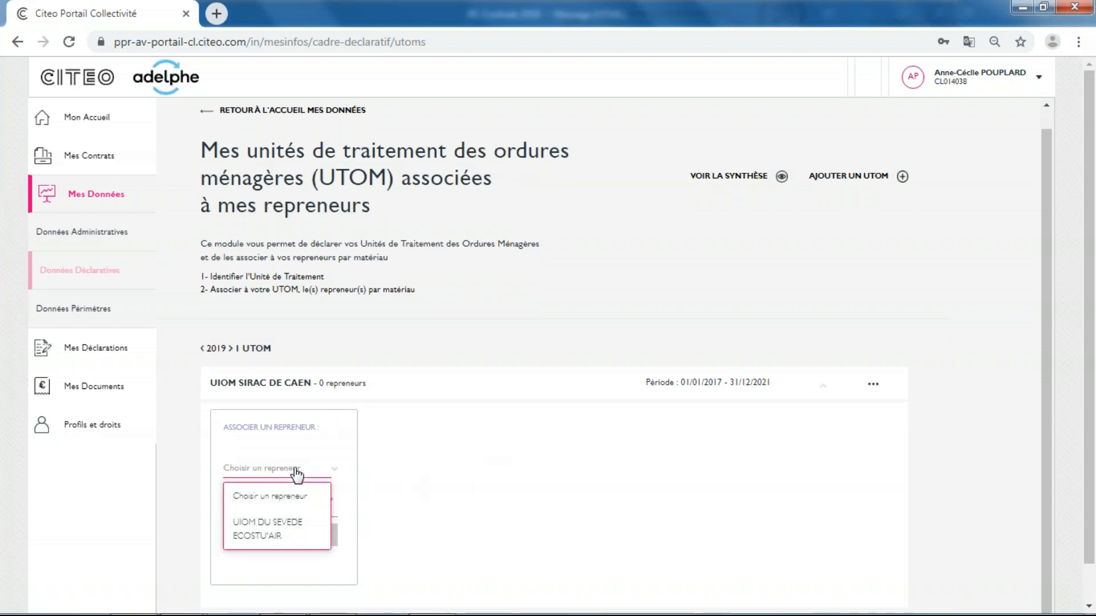
pyautogui.click(271, 531)
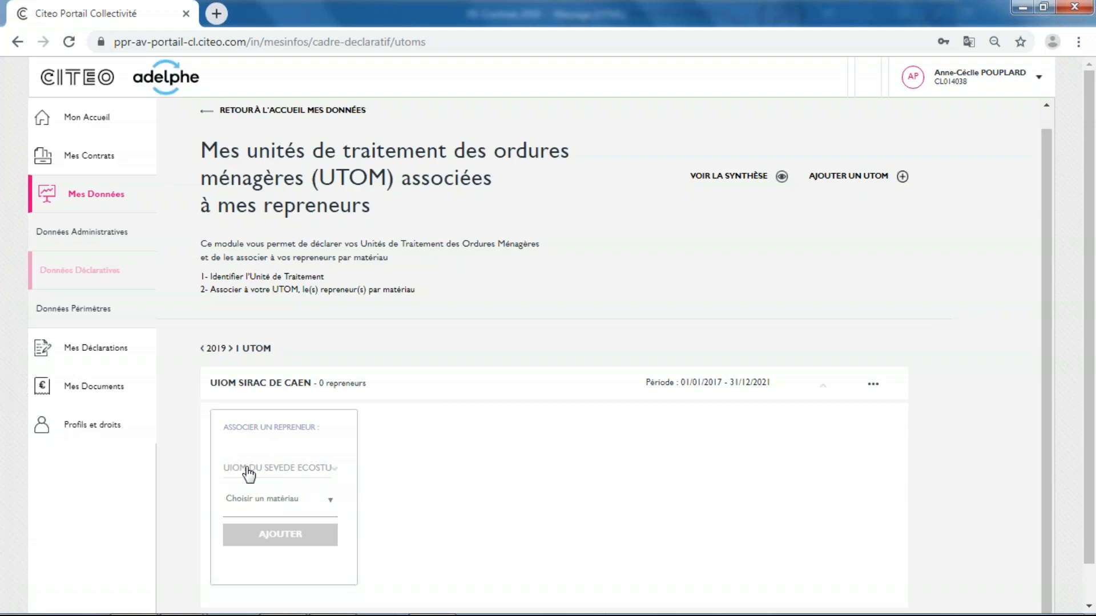
pyautogui.click(253, 504)
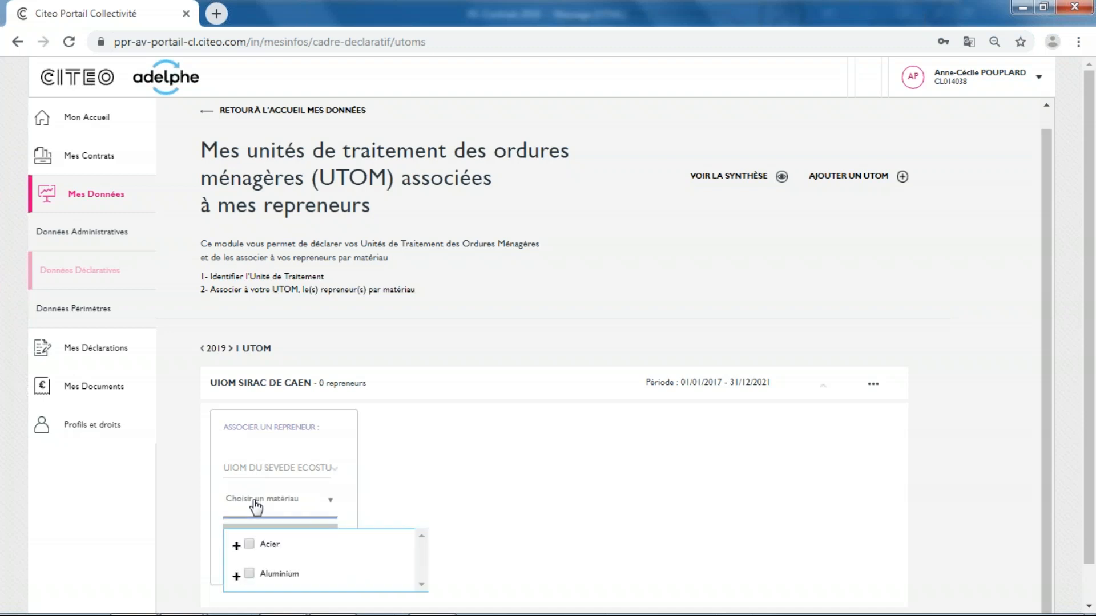
pyautogui.click(250, 544)
pyautogui.click(251, 575)
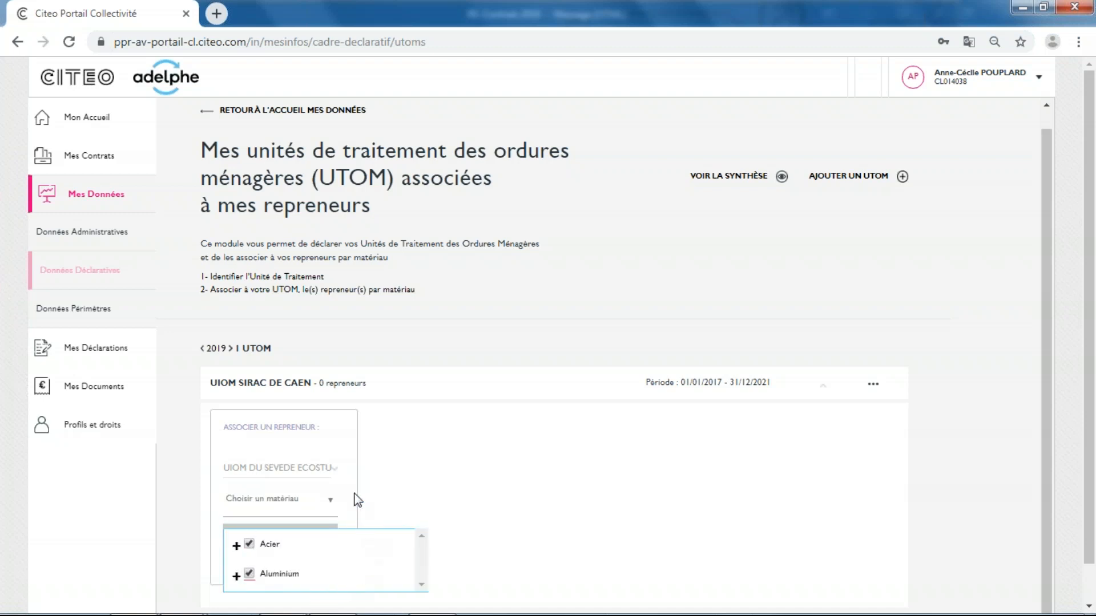
pyautogui.click(351, 476)
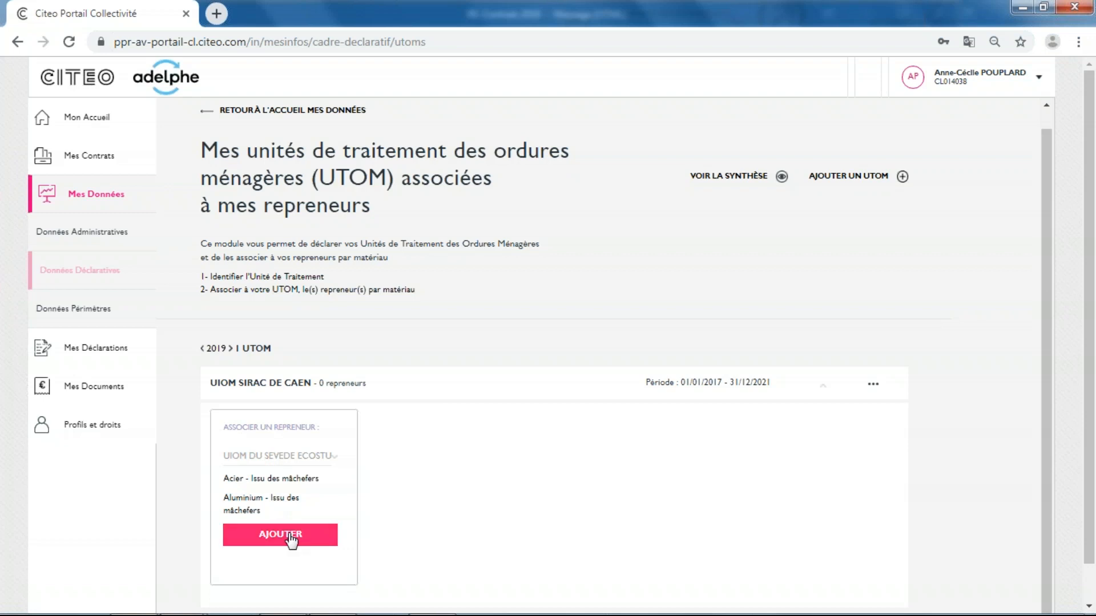
pyautogui.click(271, 539)
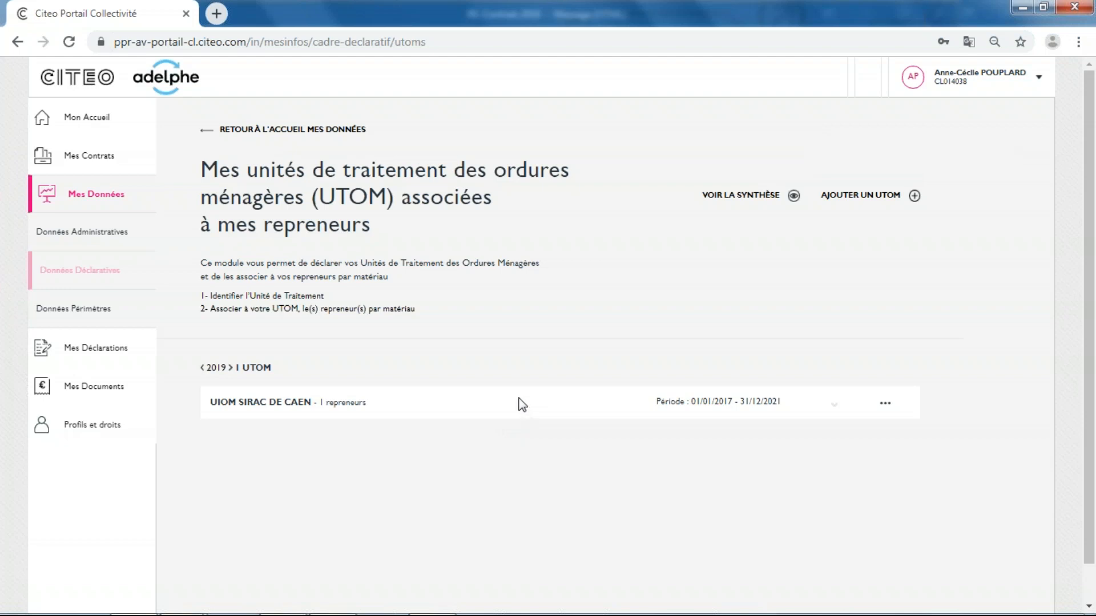
# - Open the synthesis from the UTOM page and review the buyers and sorting centres per material for 2019
pyautogui.click(739, 200)
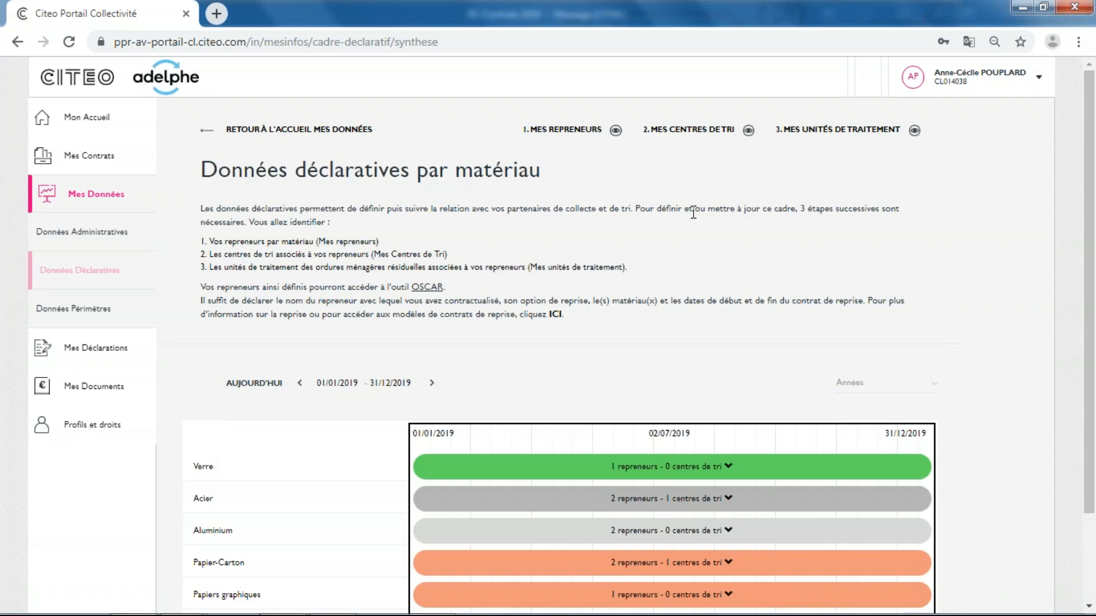
pyautogui.scroll(-2, 686, 259)
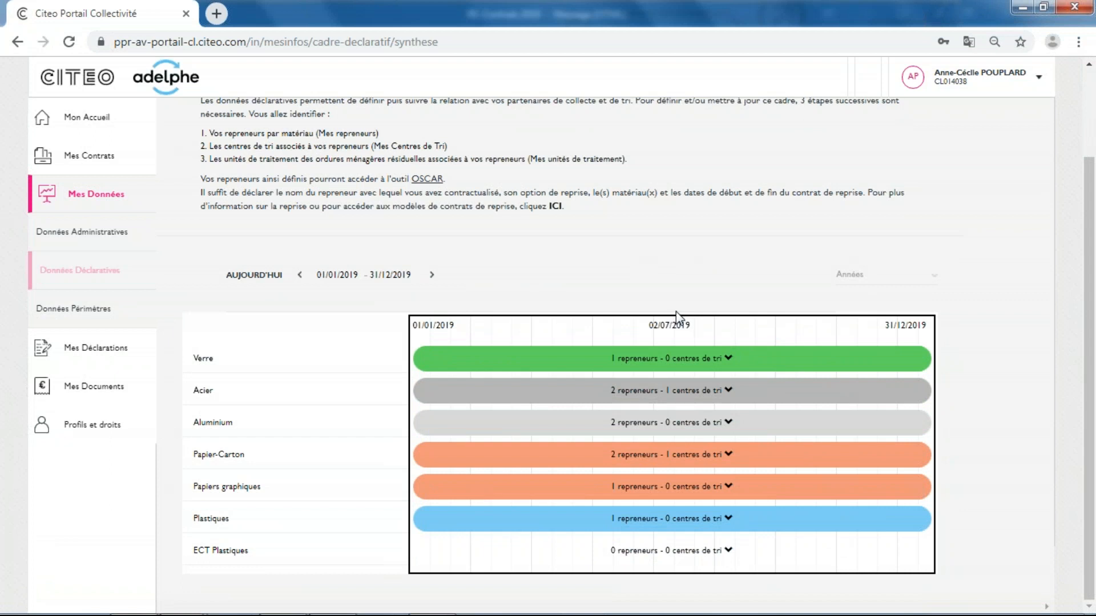
pyautogui.scroll(2, 677, 316)
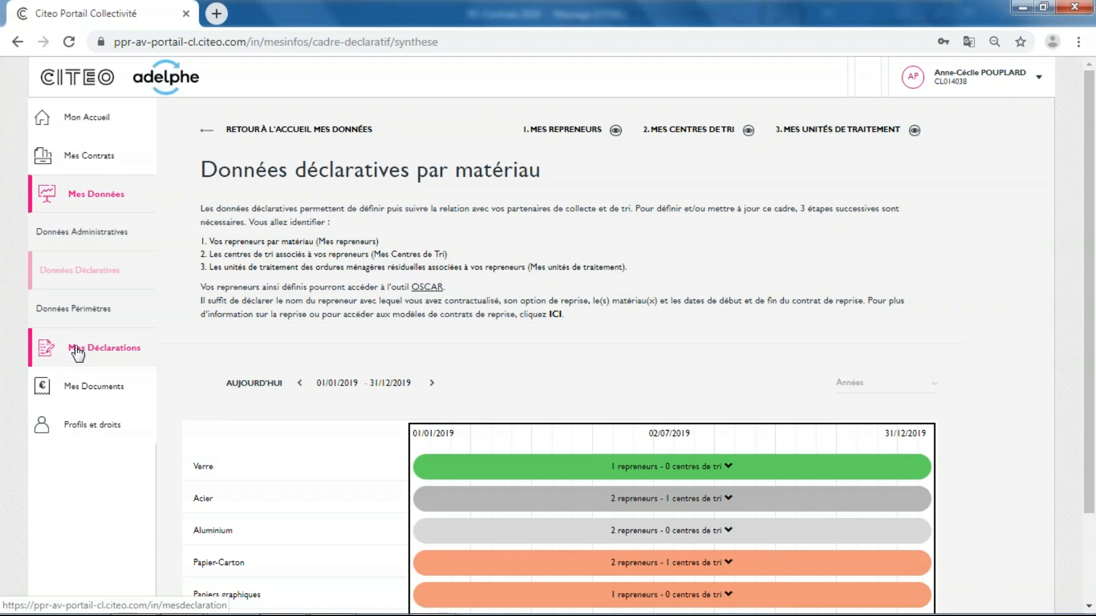
# - Go to Mes Déclarations and open the Déclaration tonnes emballages for T1 2019
pyautogui.click(116, 353)
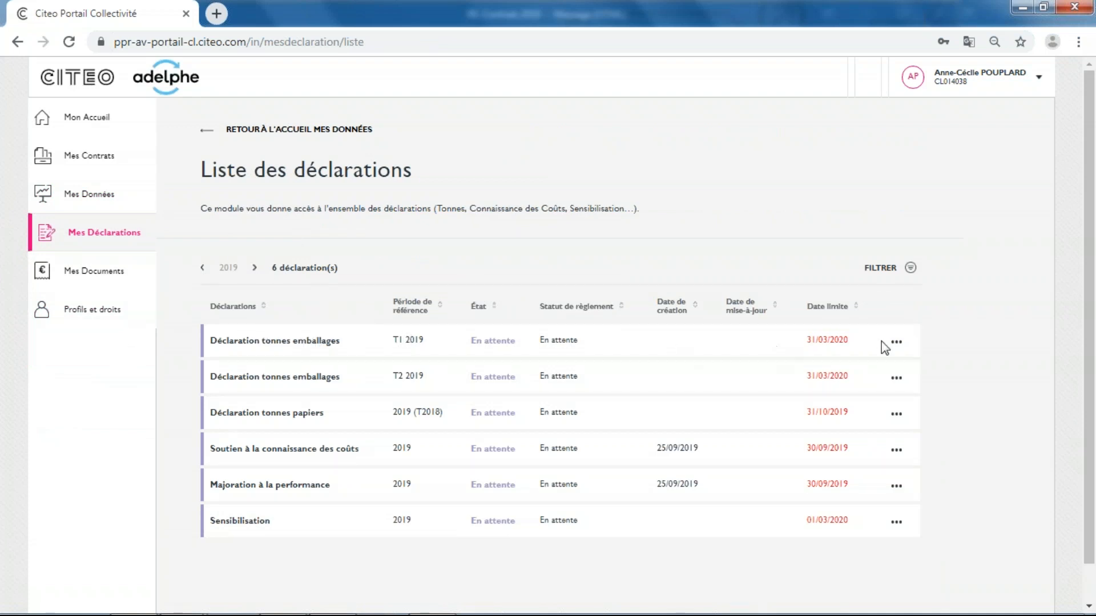
pyautogui.click(896, 342)
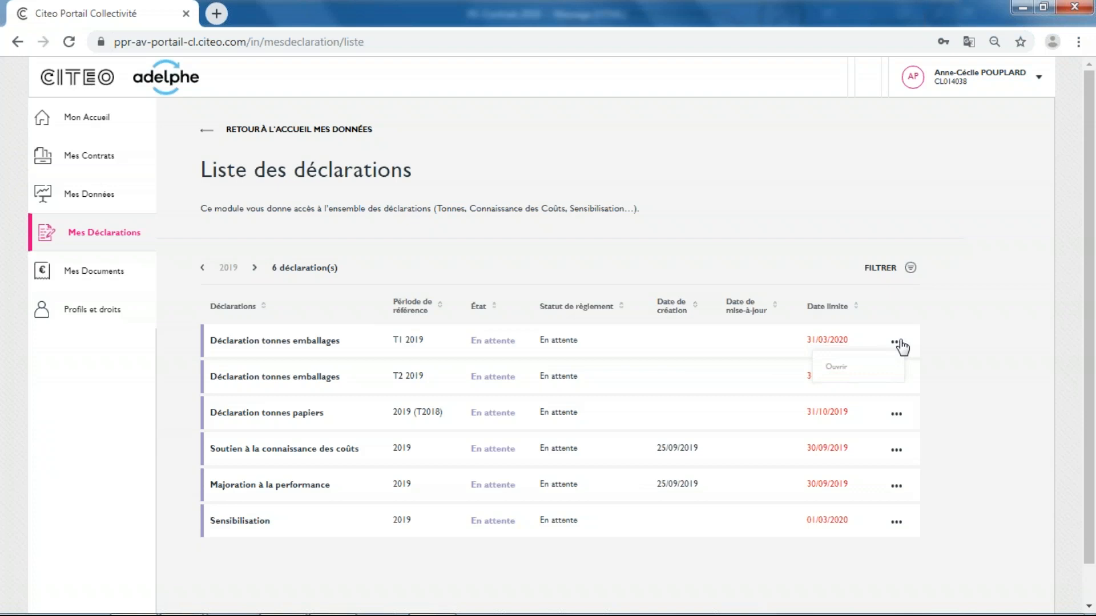
pyautogui.click(838, 368)
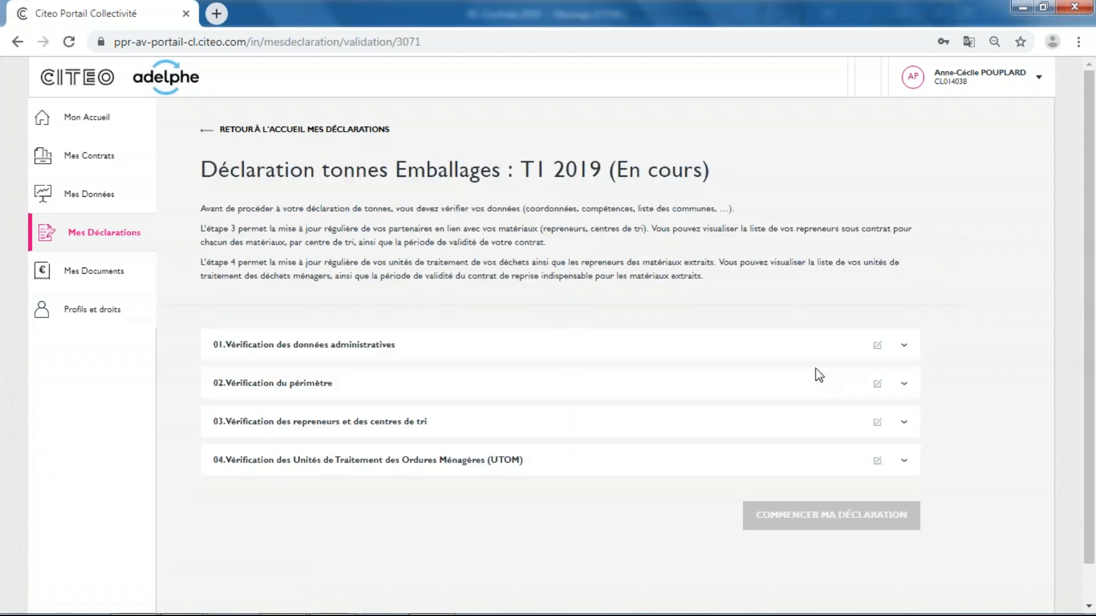
# - Validate the administrative data and the perimeter in the T1 2019 declaration's verification sections
pyautogui.click(904, 348)
pyautogui.scroll(-3, 738, 435)
pyautogui.click(816, 402)
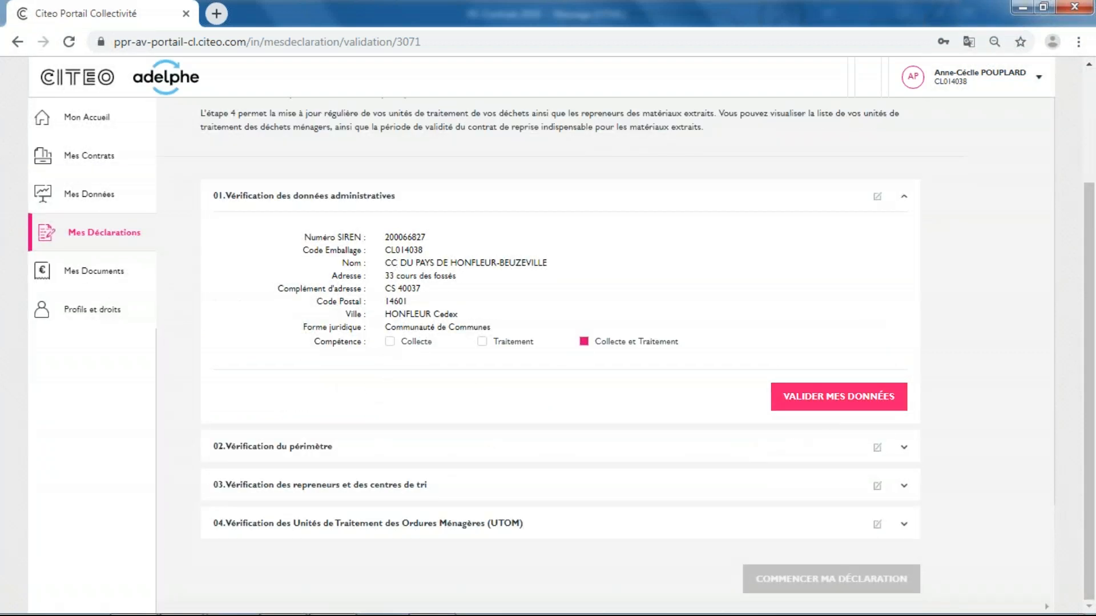
pyautogui.click(904, 448)
pyautogui.scroll(-7, 885, 468)
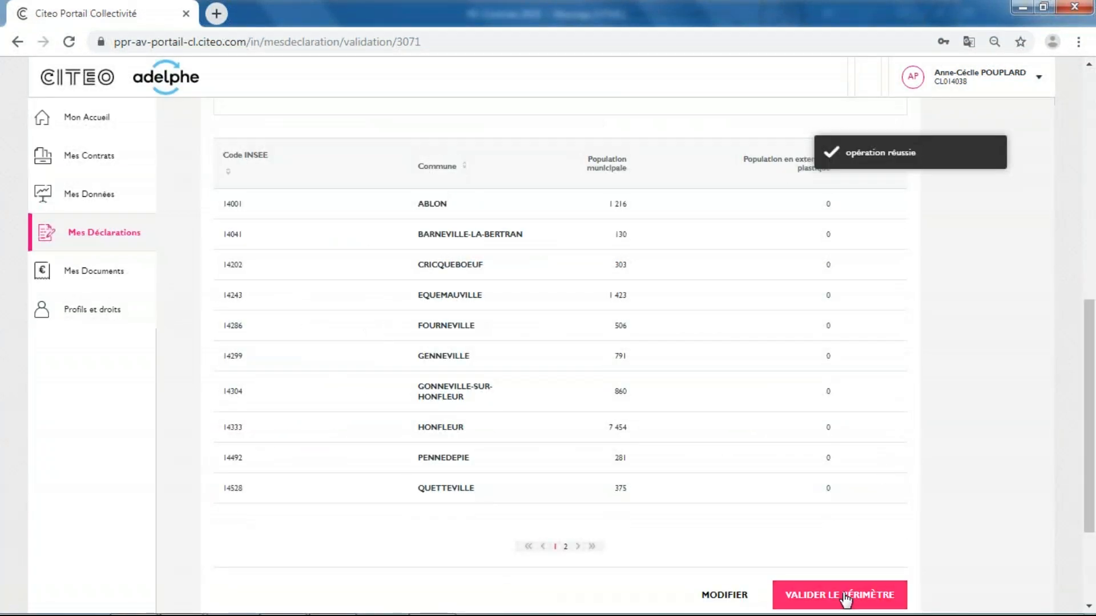
pyautogui.click(845, 596)
# - Validate the buyers and sorting centres section and the UTOM section, then start the T1 2019 packaging declaration
pyautogui.scroll(-1, 873, 457)
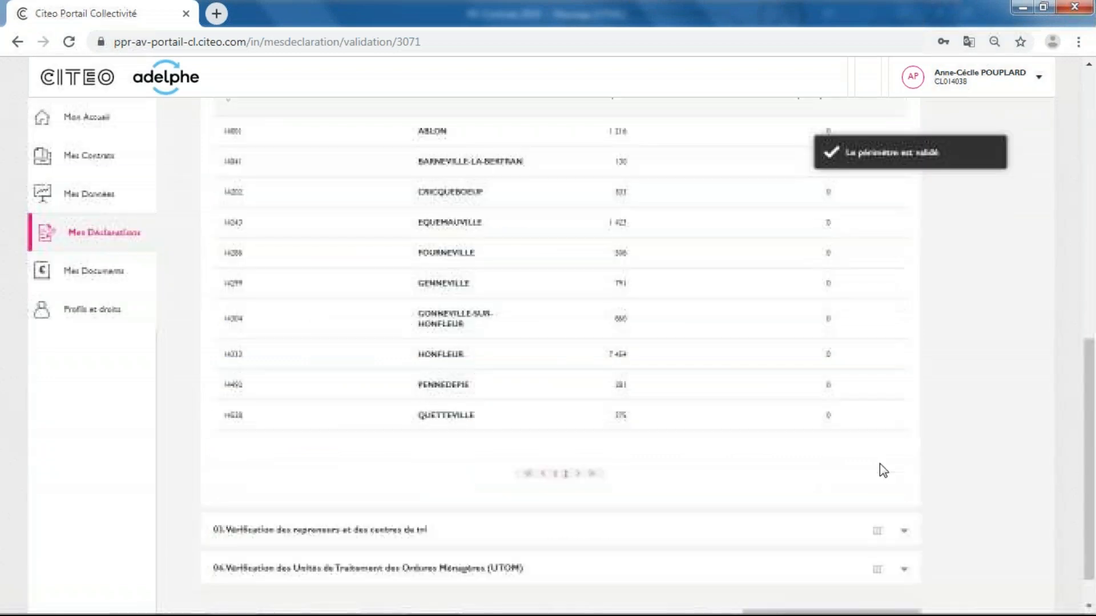
pyautogui.click(903, 486)
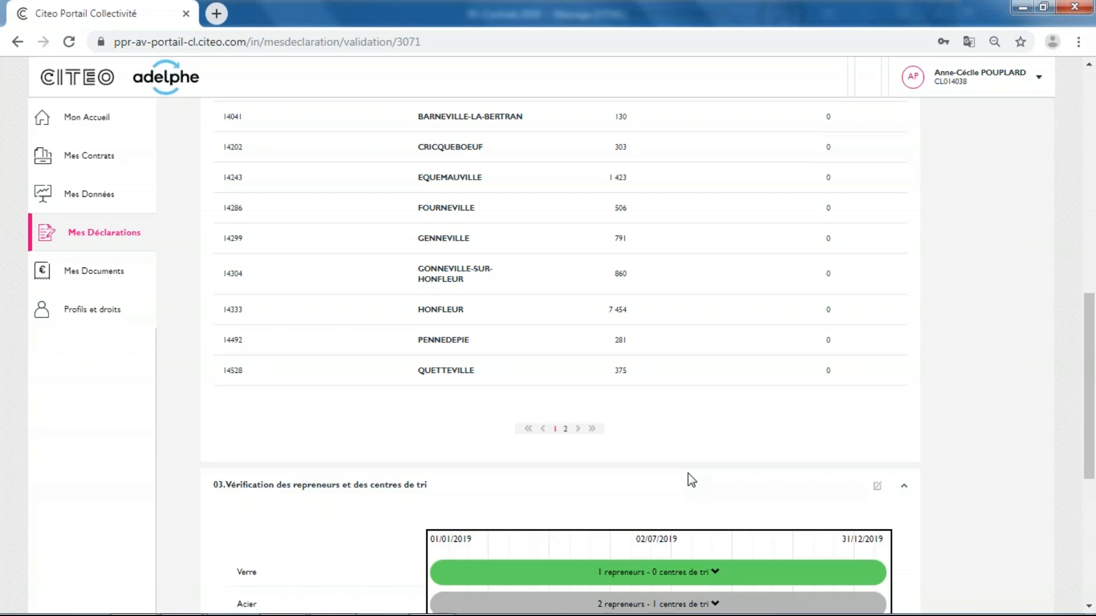
pyautogui.scroll(-6, 687, 474)
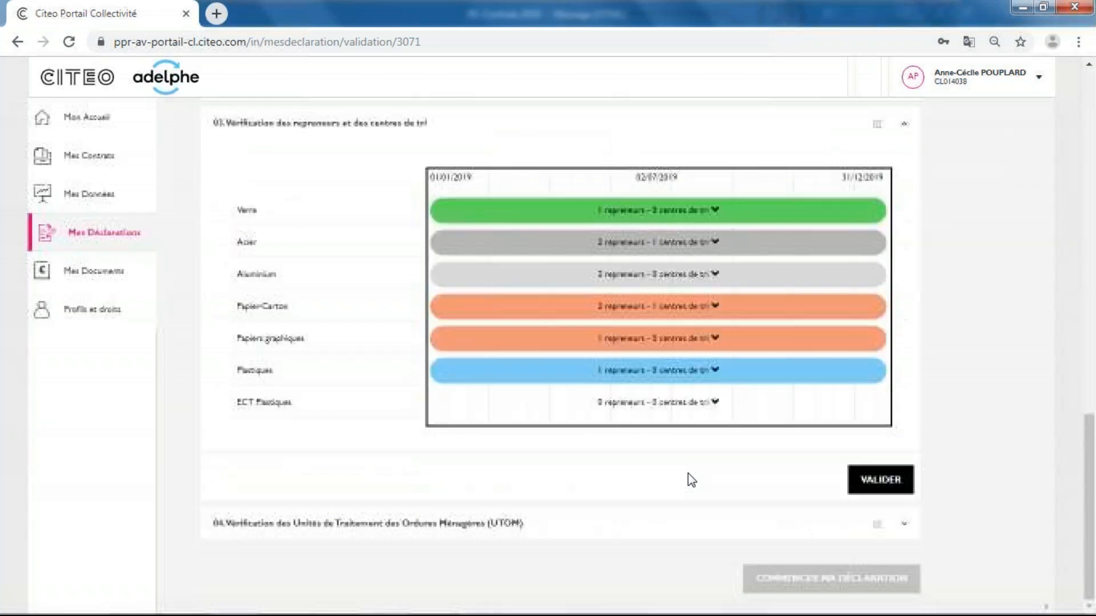
pyautogui.click(877, 485)
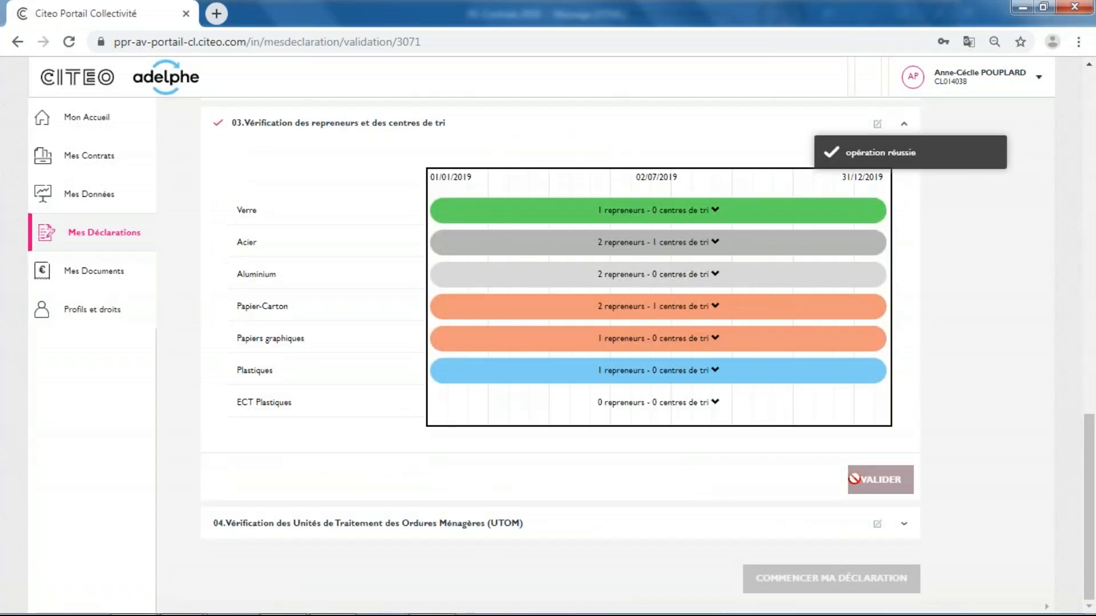
pyautogui.click(905, 526)
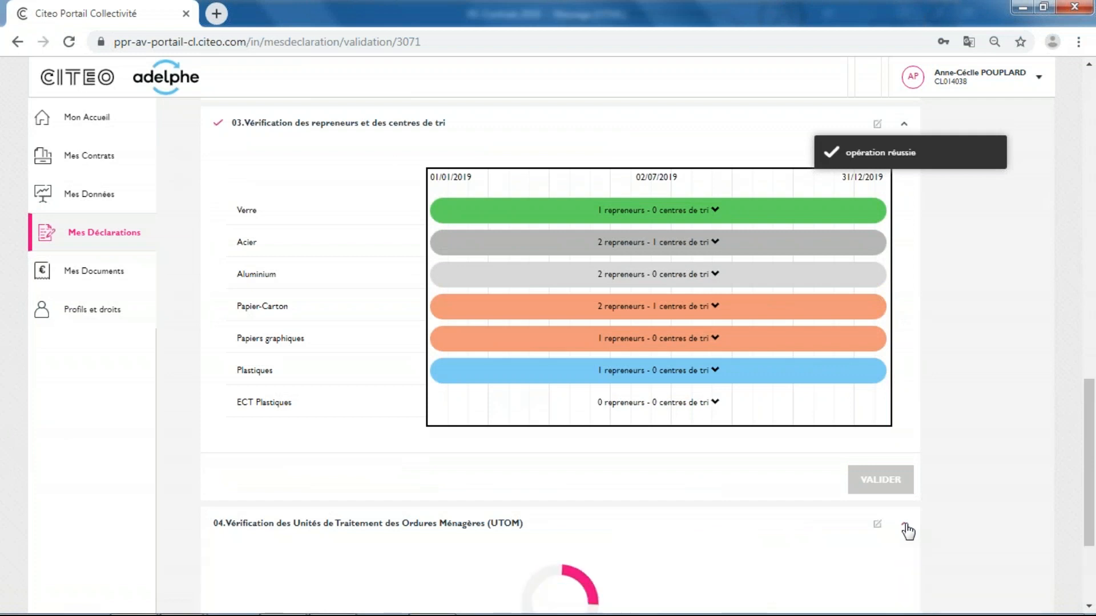
pyautogui.scroll(-3, 906, 530)
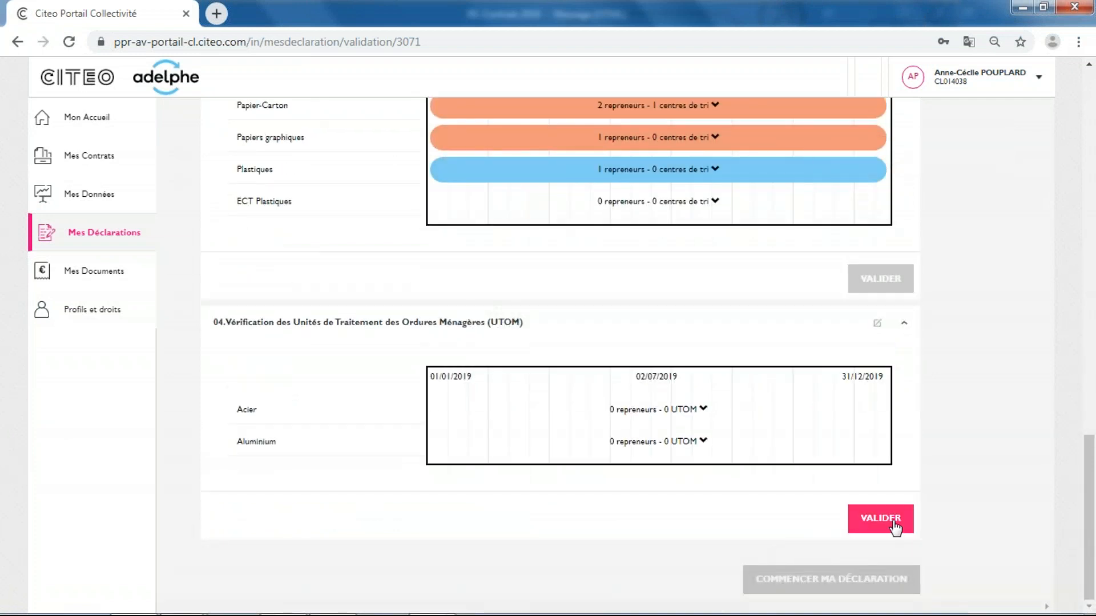
pyautogui.click(894, 526)
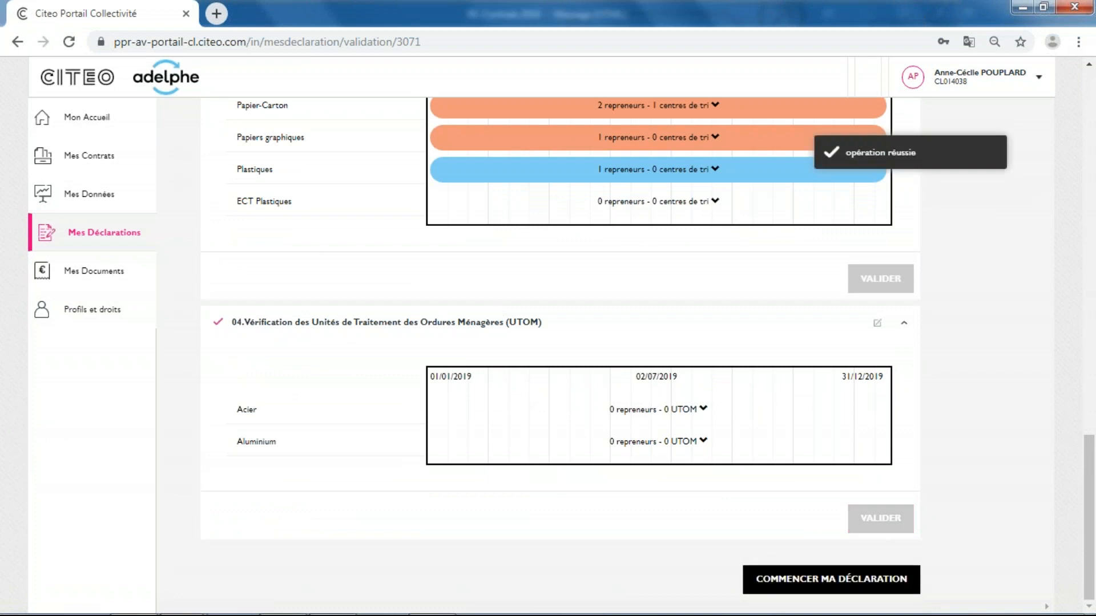
pyautogui.click(854, 581)
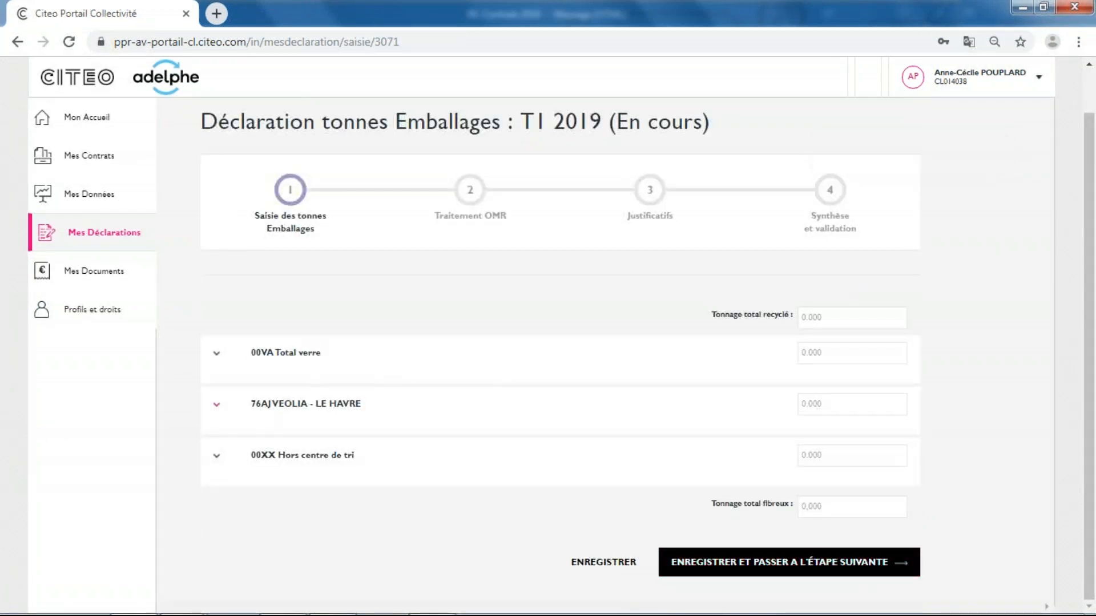
# - Expand the 76AJ VEOLIA - LE HAVRE sorting centre and examine its Acier and Papier-Carton tonnage entry tables
pyautogui.click(217, 404)
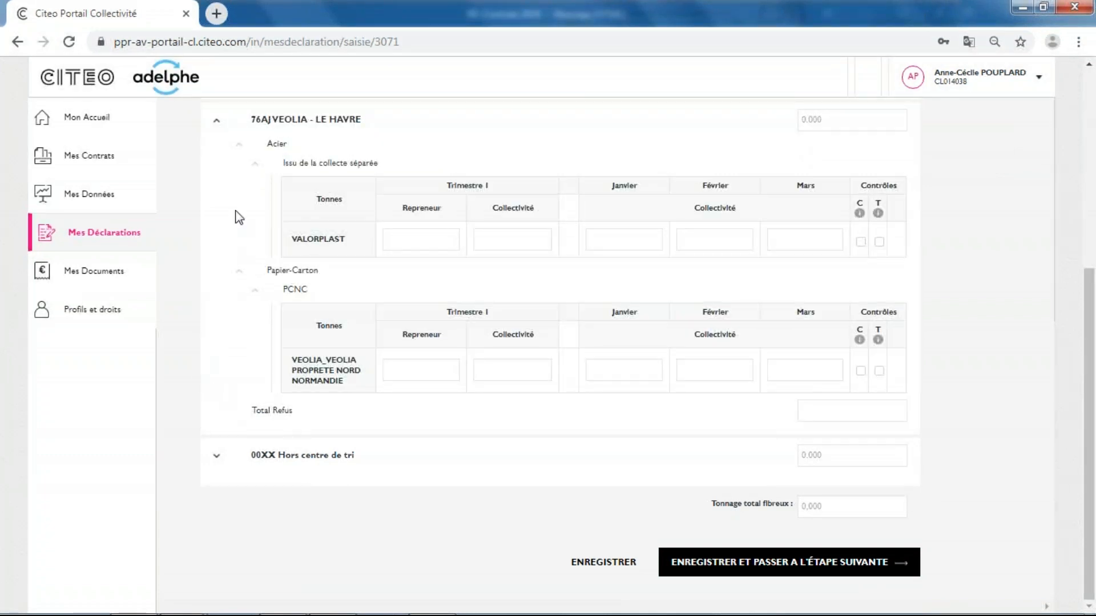
pyautogui.scroll(1, 217, 232)
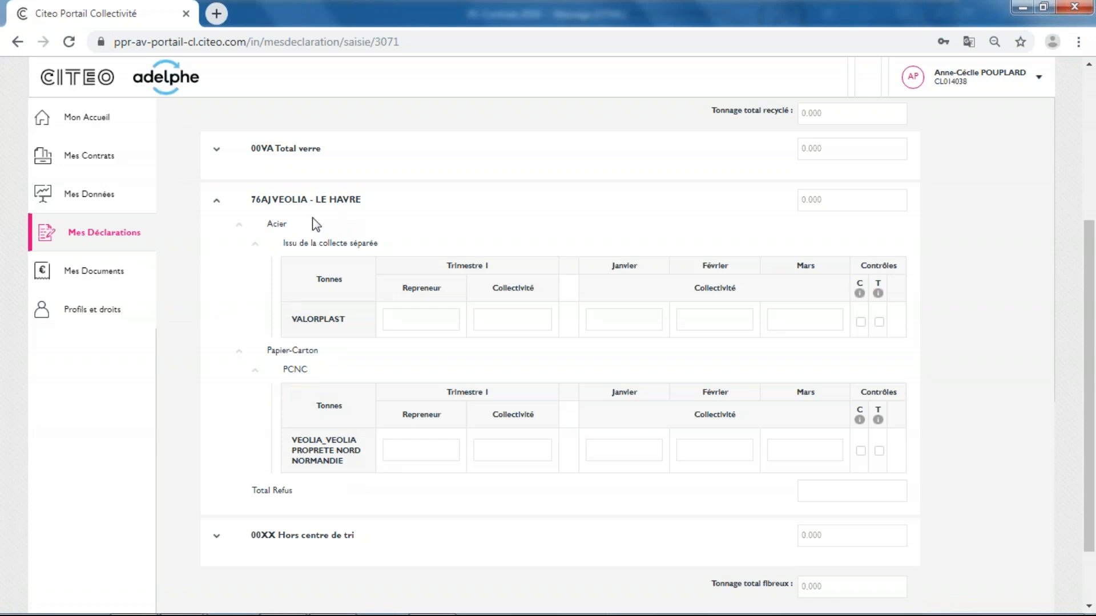
pyautogui.scroll(1, 245, 408)
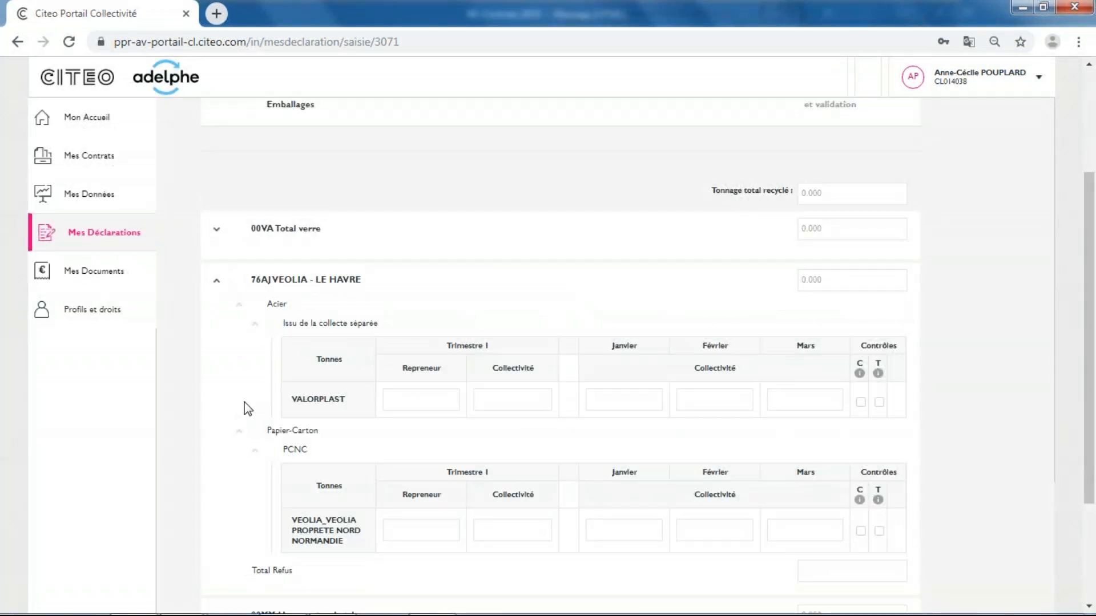
pyautogui.scroll(-1, 247, 408)
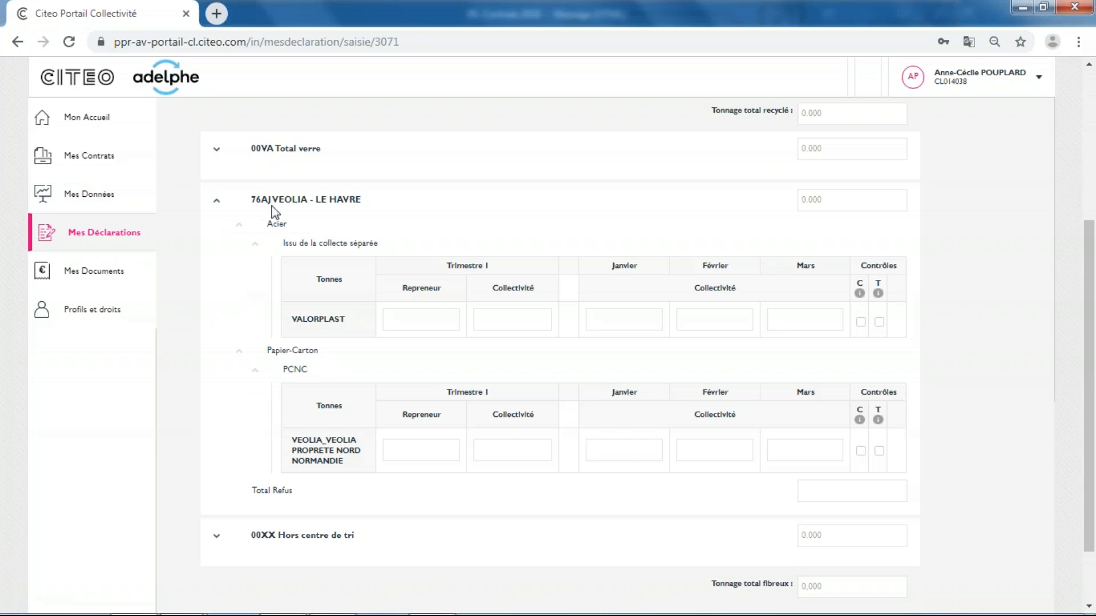
pyautogui.scroll(1, 275, 211)
pyautogui.scroll(-1, 275, 211)
pyautogui.scroll(-1, 344, 316)
pyautogui.scroll(5, 345, 316)
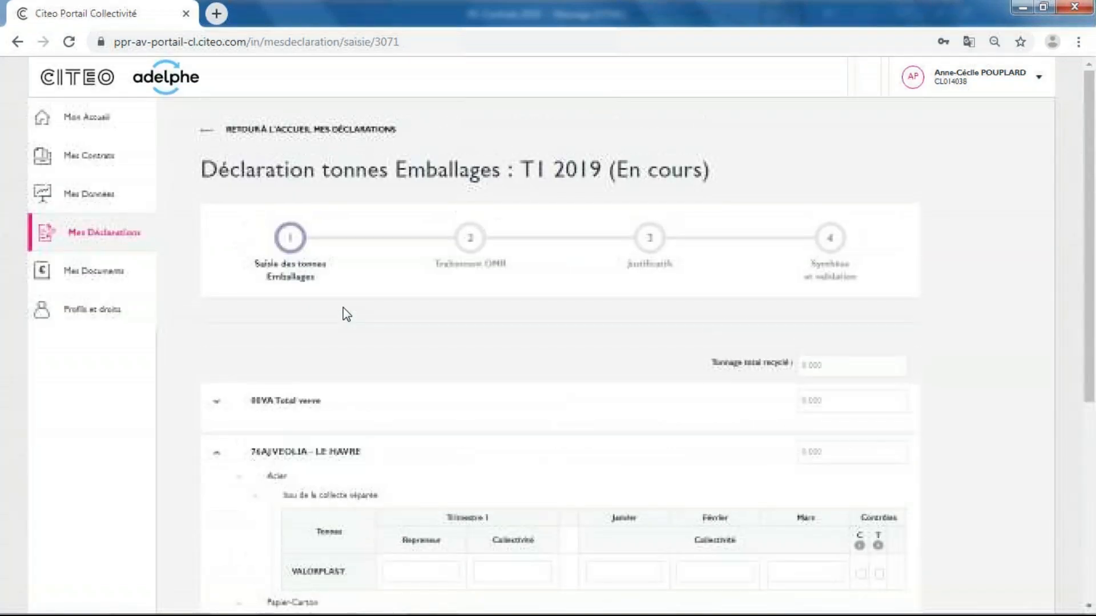
# - Return to Données Déclaratives under Mes Données and review the introduction and the 2019 synthesis by material
pyautogui.click(94, 194)
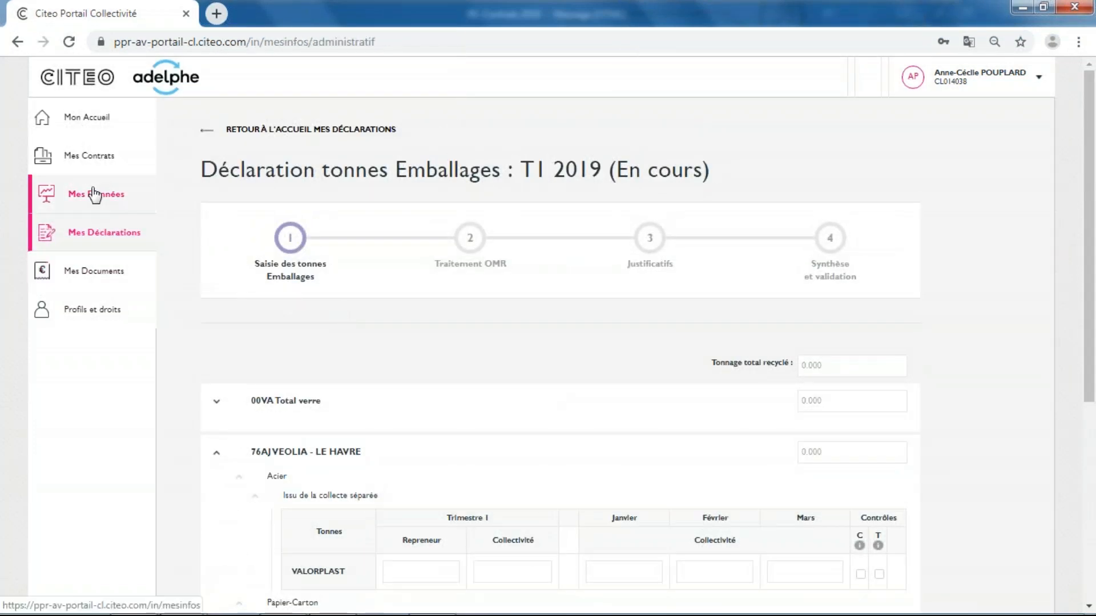
pyautogui.click(88, 276)
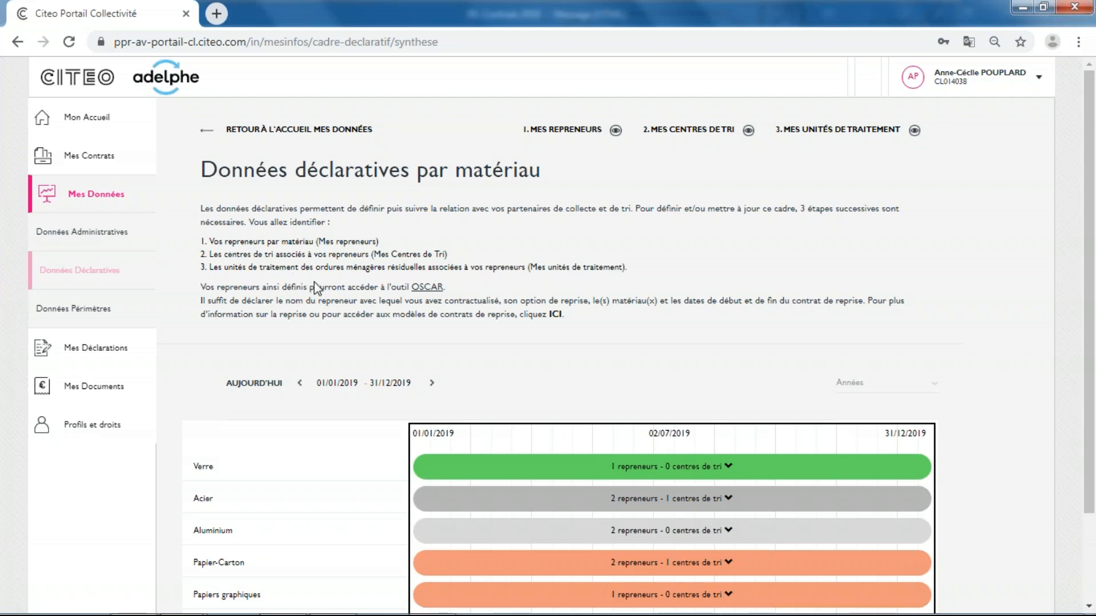
pyautogui.scroll(-2, 317, 289)
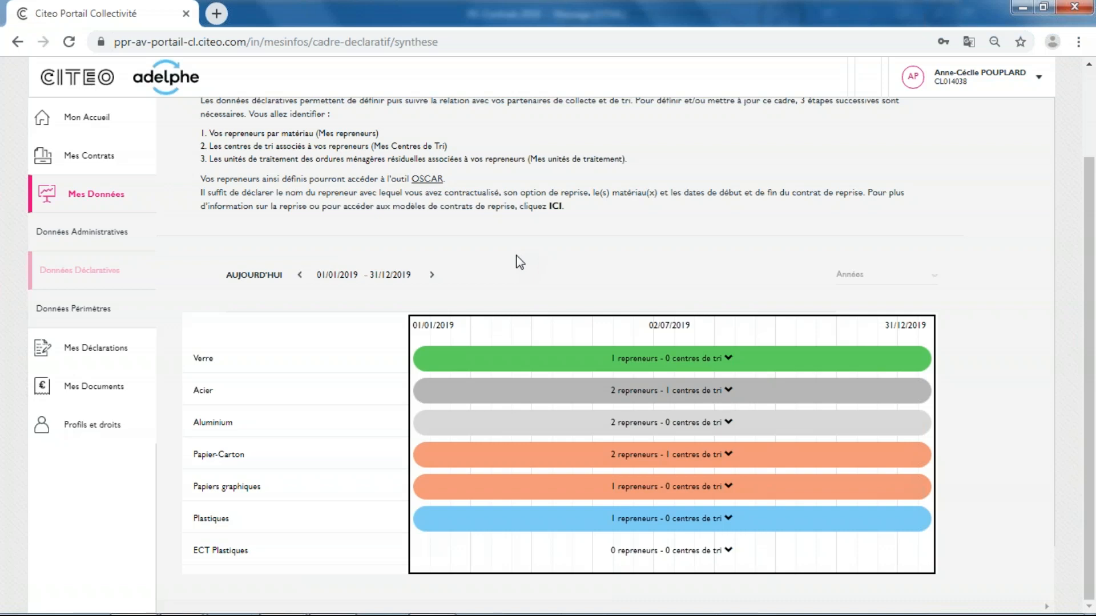
pyautogui.scroll(2, 519, 263)
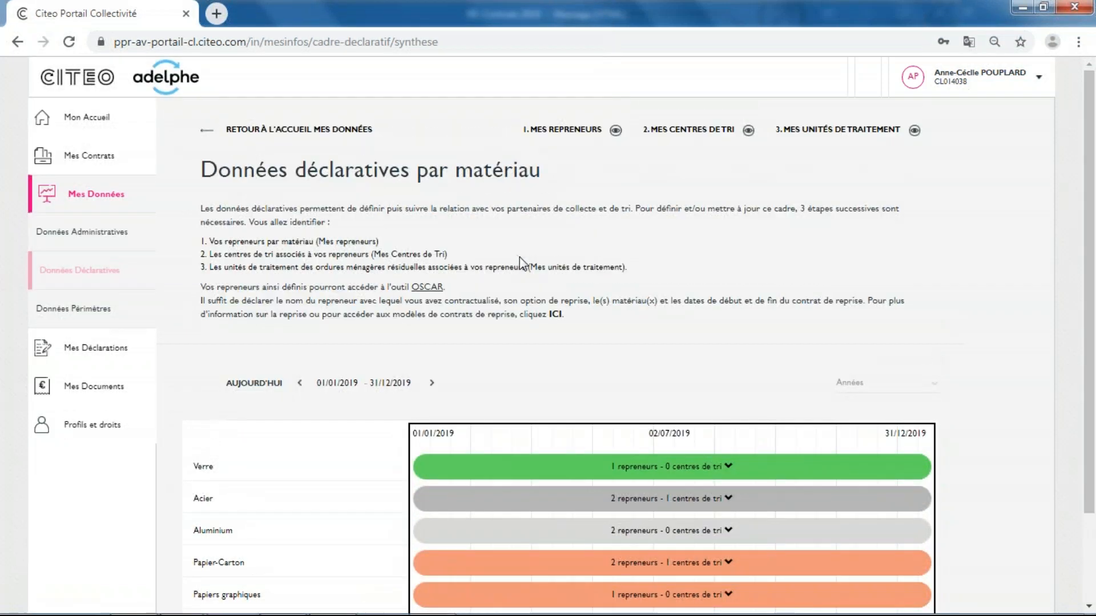